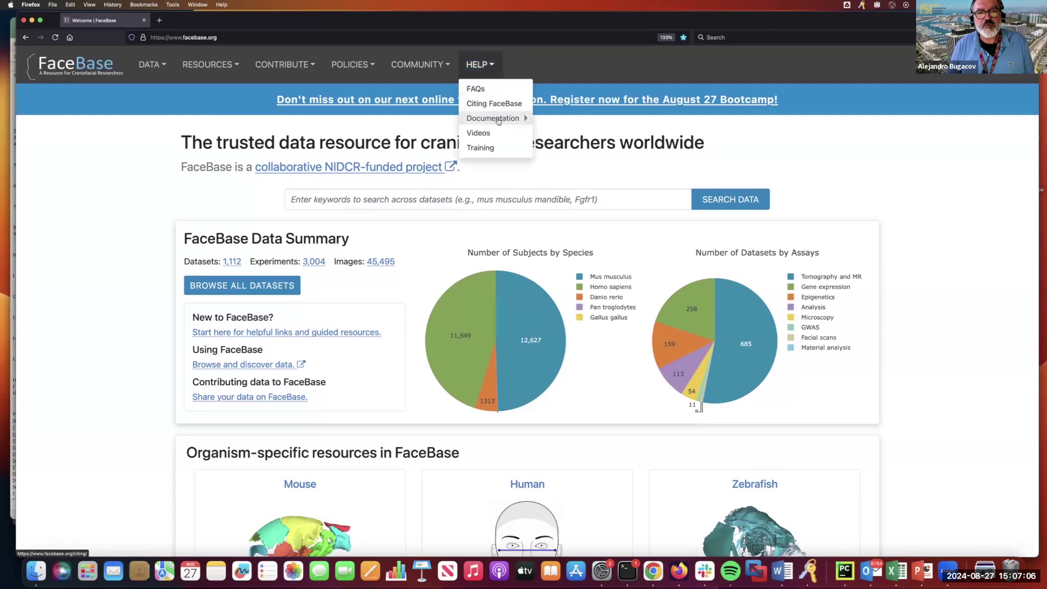
View the enlarged Key Concepts for Data Contributors page and its data-model diagram, then go home.
{"action": "left_click", "coordinate": [499, 120]}
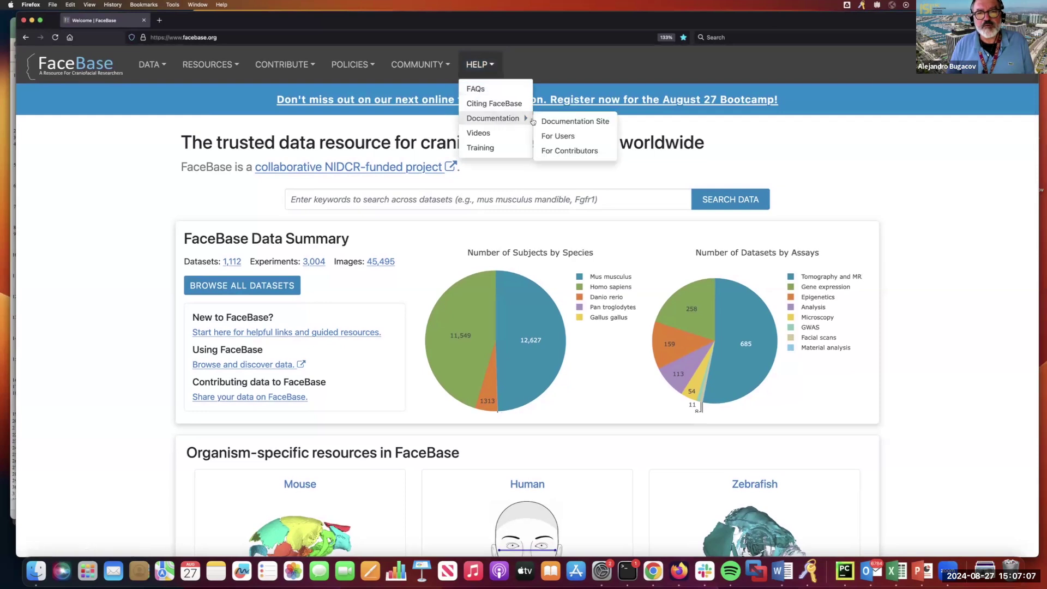
{"action": "left_click", "coordinate": [555, 152]}
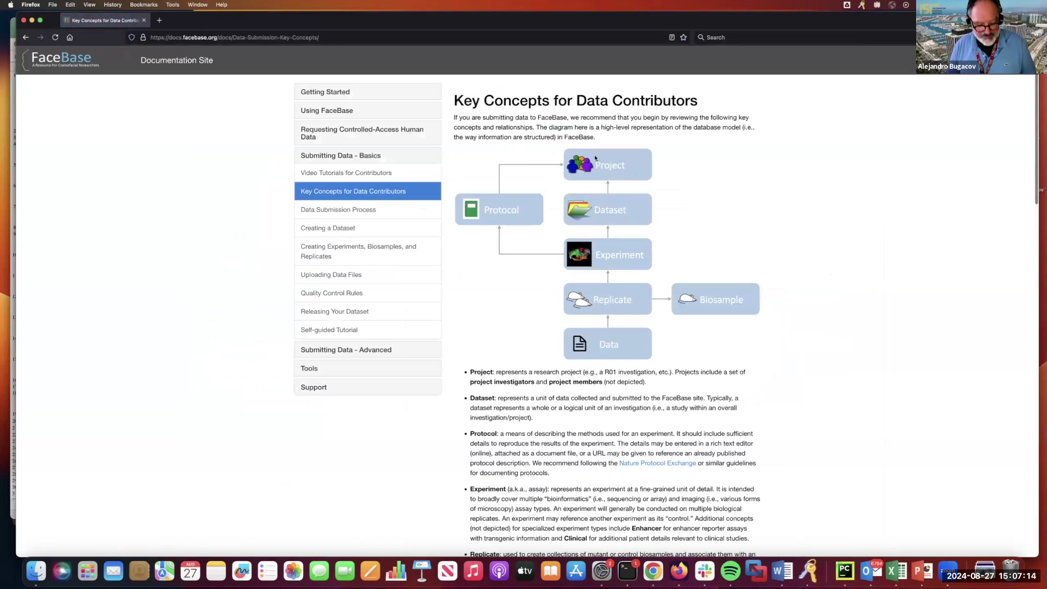
{"action": "key", "text": "super+equal"}
{"action": "key", "text": "super+equal"}
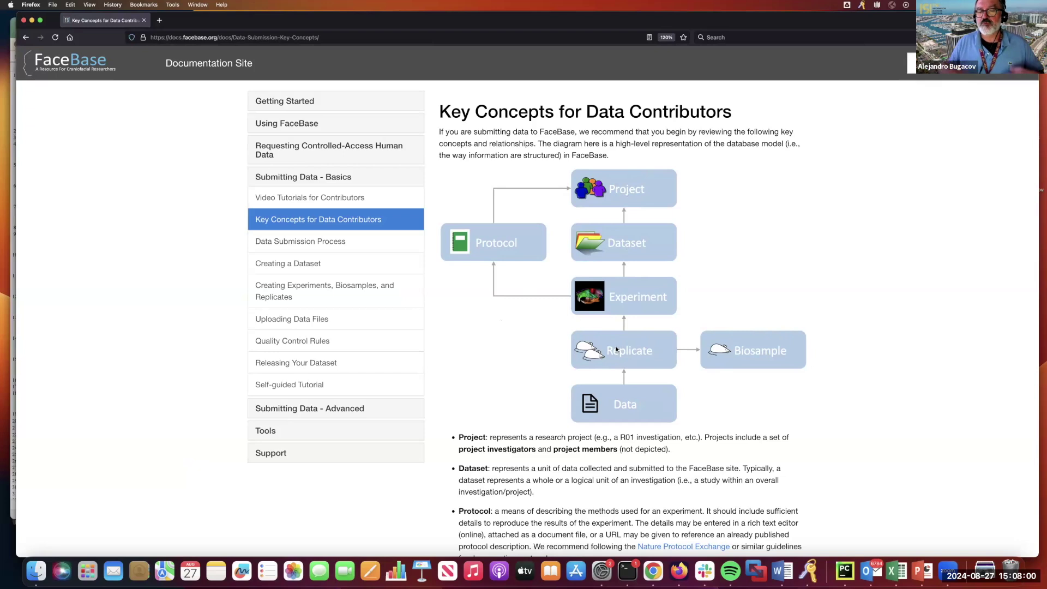
{"action": "scroll", "coordinate": [514, 246], "scroll_direction": "down", "scroll_amount": 5}
{"action": "scroll", "coordinate": [514, 248], "scroll_direction": "up", "scroll_amount": 5}
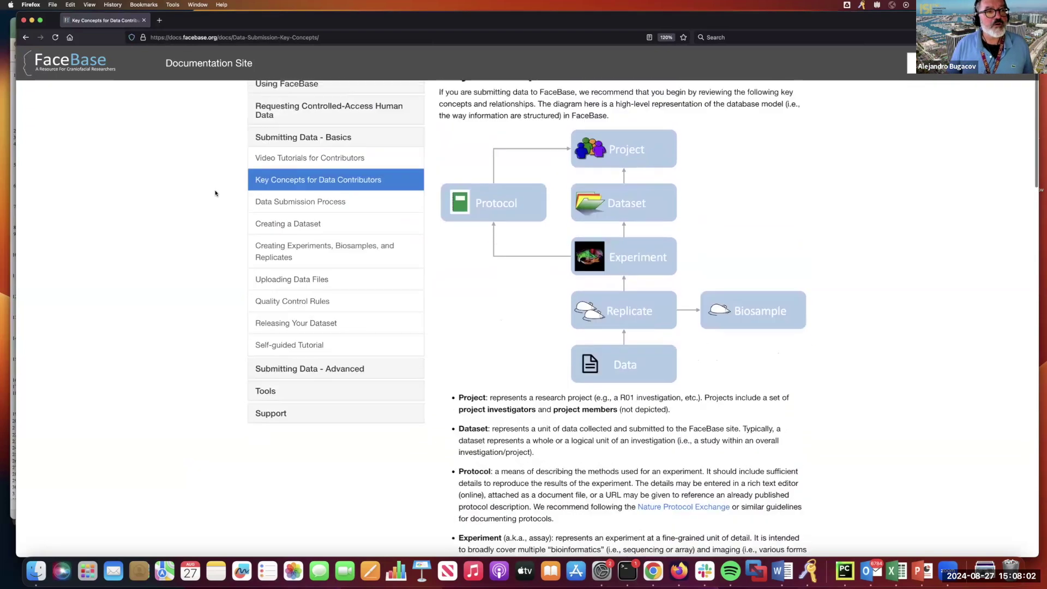
{"action": "left_click", "coordinate": [81, 66]}
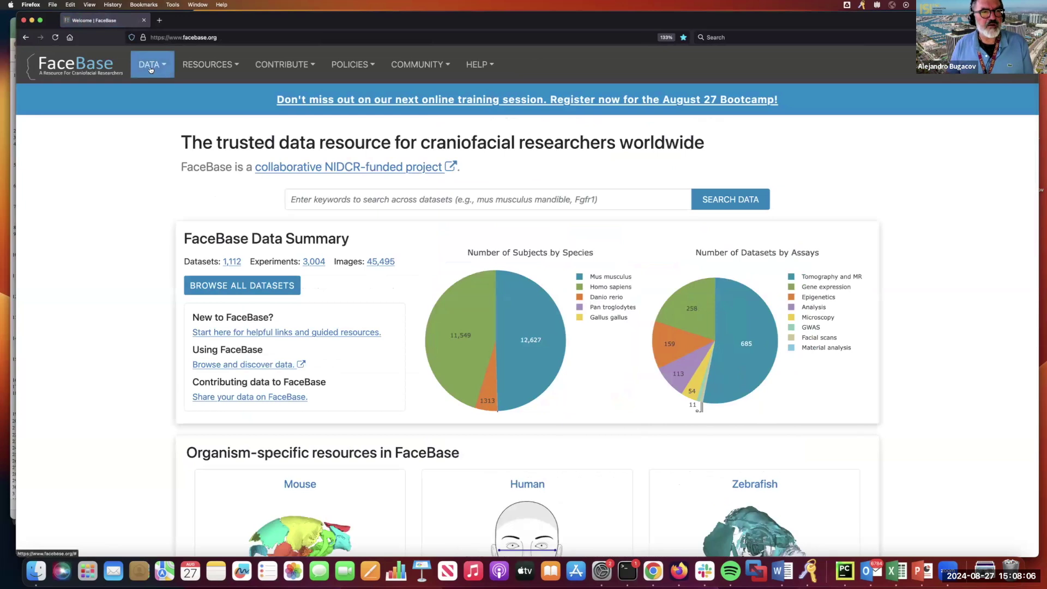
Open the Project list of 61 records from the DATA menu.
{"action": "left_click", "coordinate": [150, 66]}
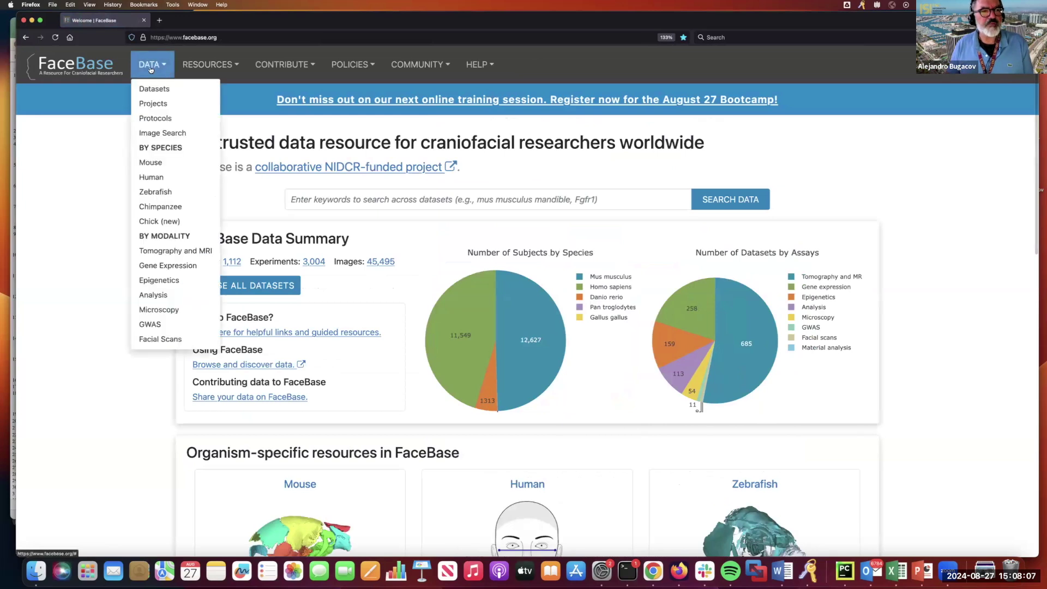
{"action": "left_click", "coordinate": [103, 94]}
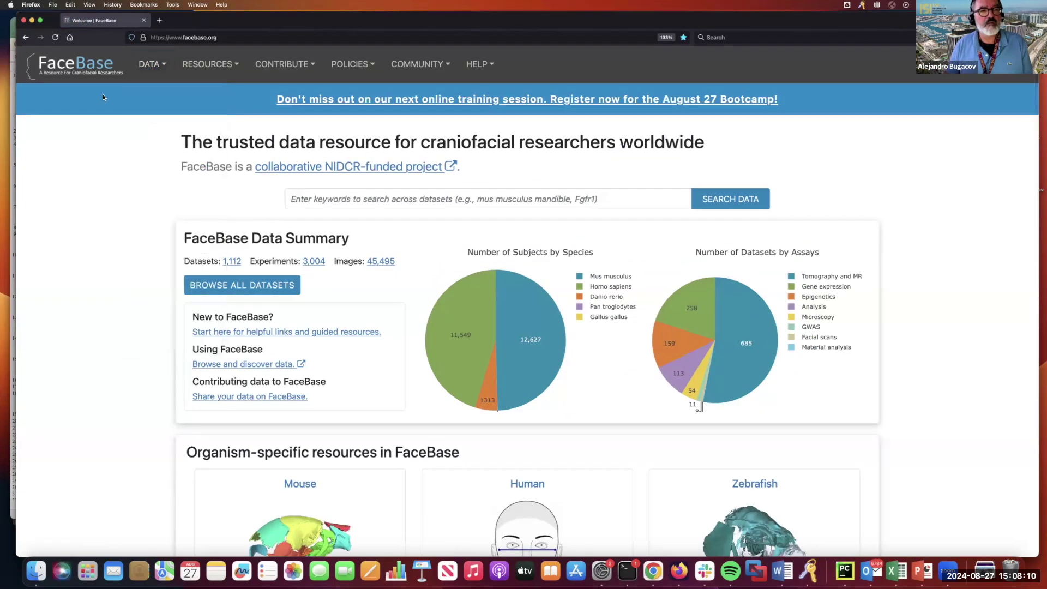
{"action": "left_click", "coordinate": [152, 66]}
{"action": "left_click", "coordinate": [153, 104]}
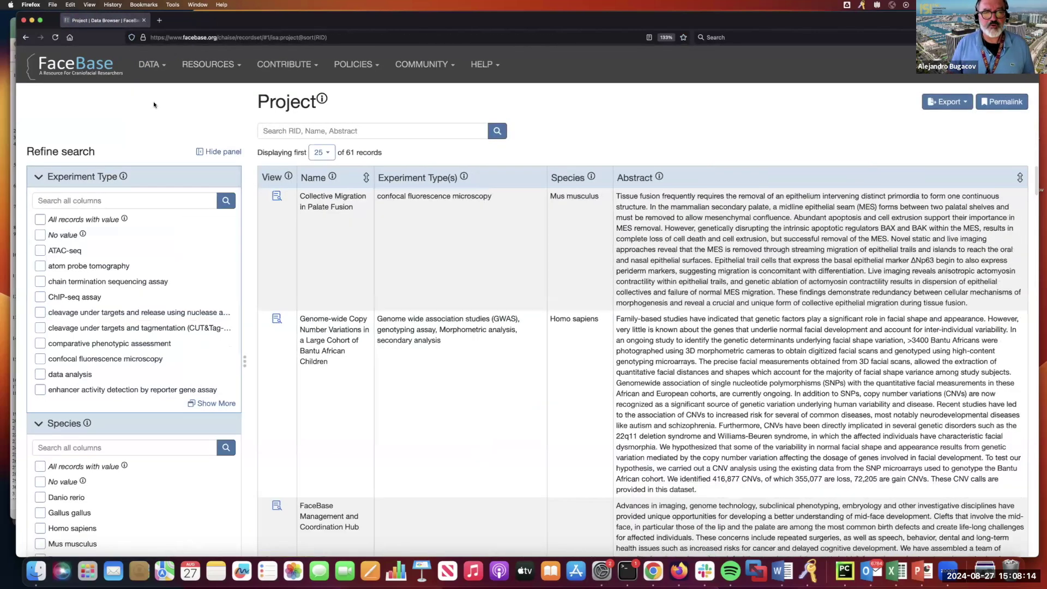
{"action": "scroll", "coordinate": [142, 205], "scroll_direction": "down", "scroll_amount": 10}
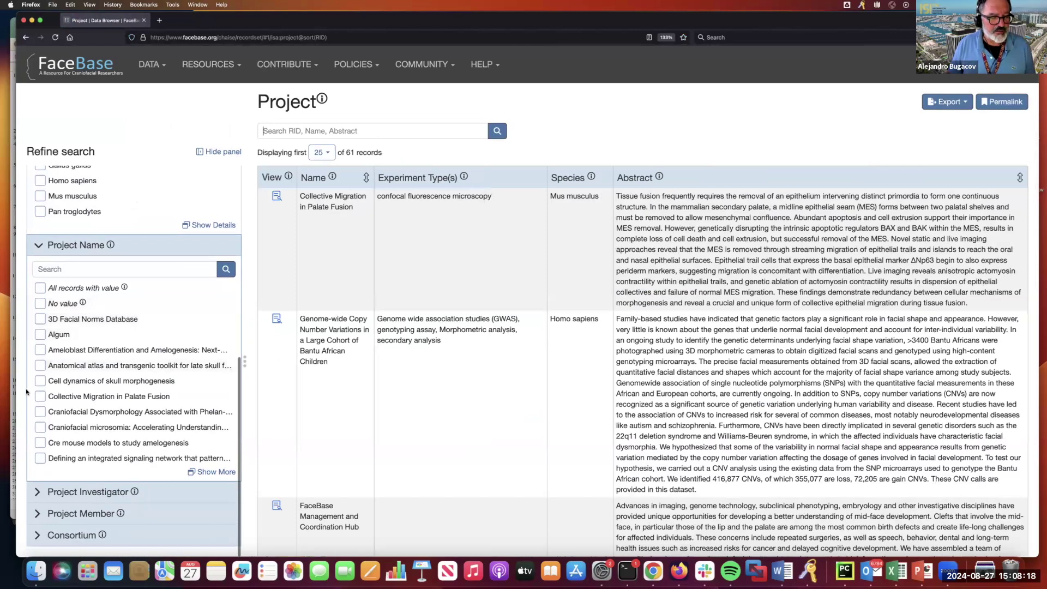
Search the Project Name facet for 'FaceBase Dem' and start the Globus sign-in.
{"action": "left_click", "coordinate": [103, 270]}
{"action": "type", "text": "Face"}
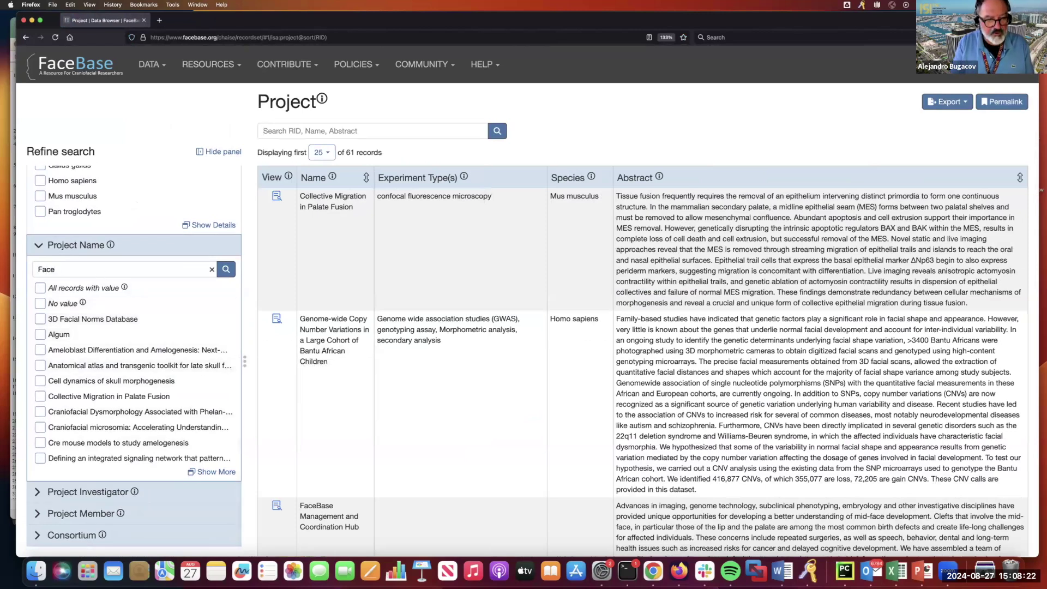
{"action": "type", "text": "Base"}
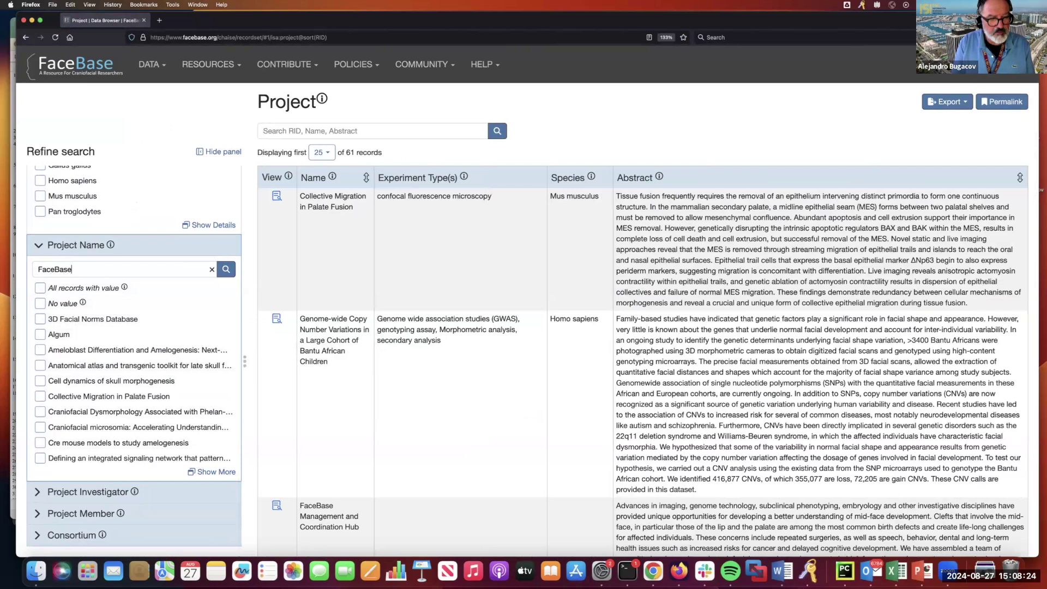
{"action": "type", "text": " Demo"}
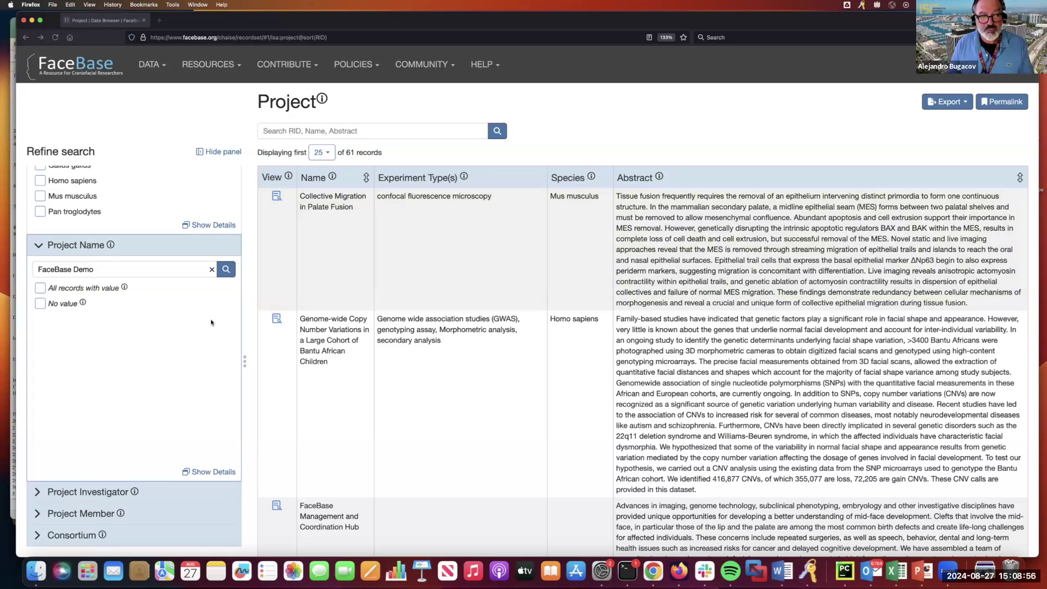
{"action": "left_click", "coordinate": [976, 64]}
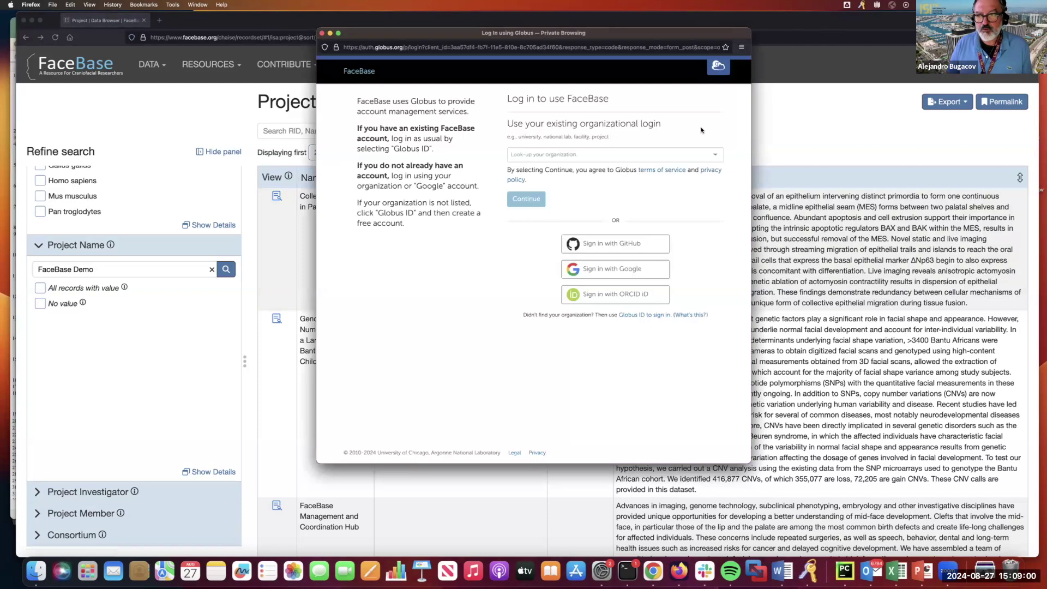
Sign in through Globus ID using the saved login details.
{"action": "left_click", "coordinate": [650, 316]}
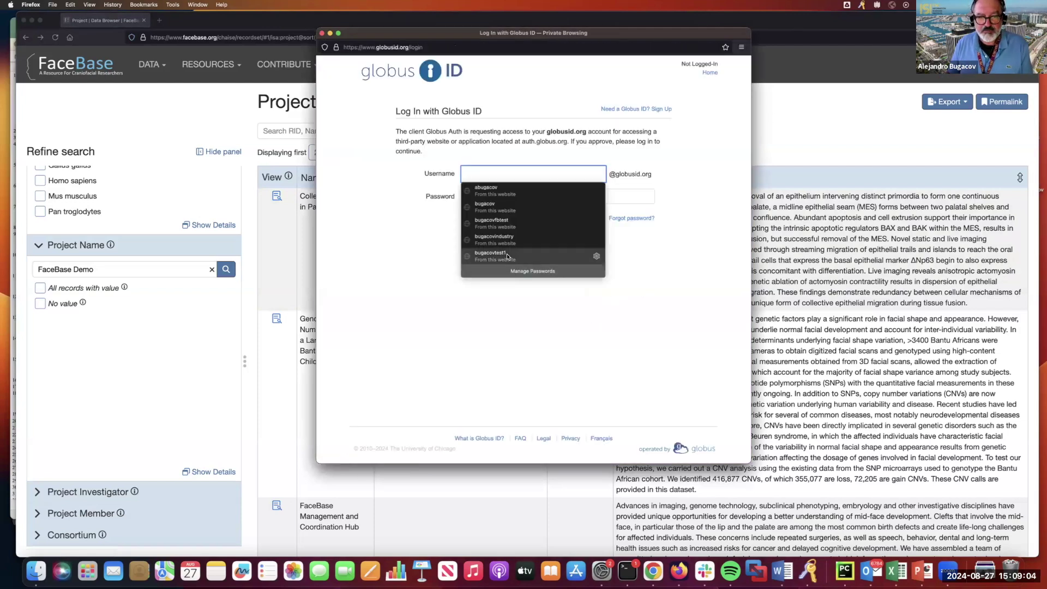
{"action": "left_click", "coordinate": [507, 257]}
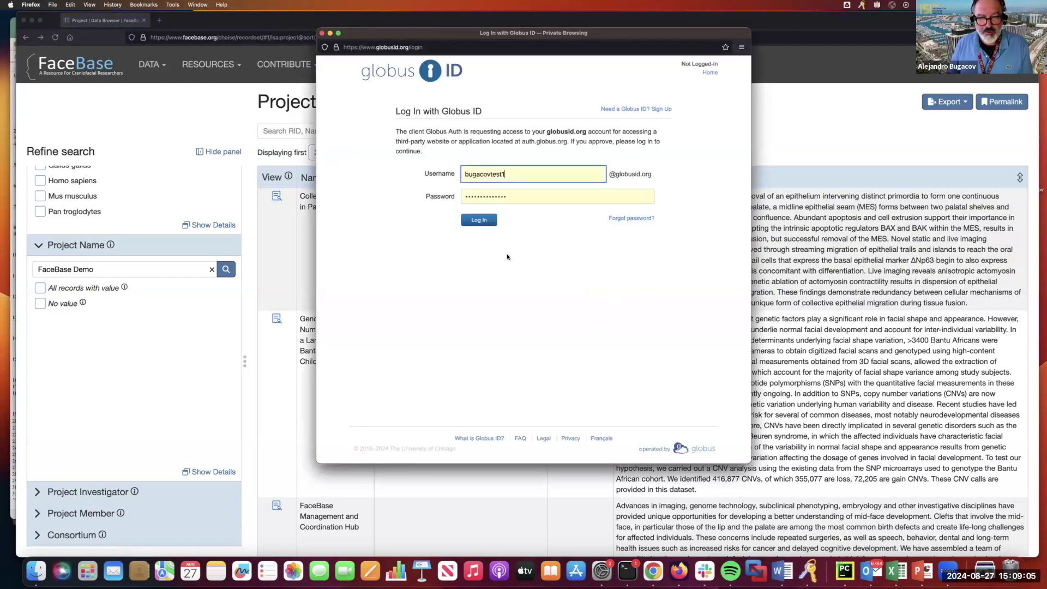
{"action": "left_click", "coordinate": [480, 222]}
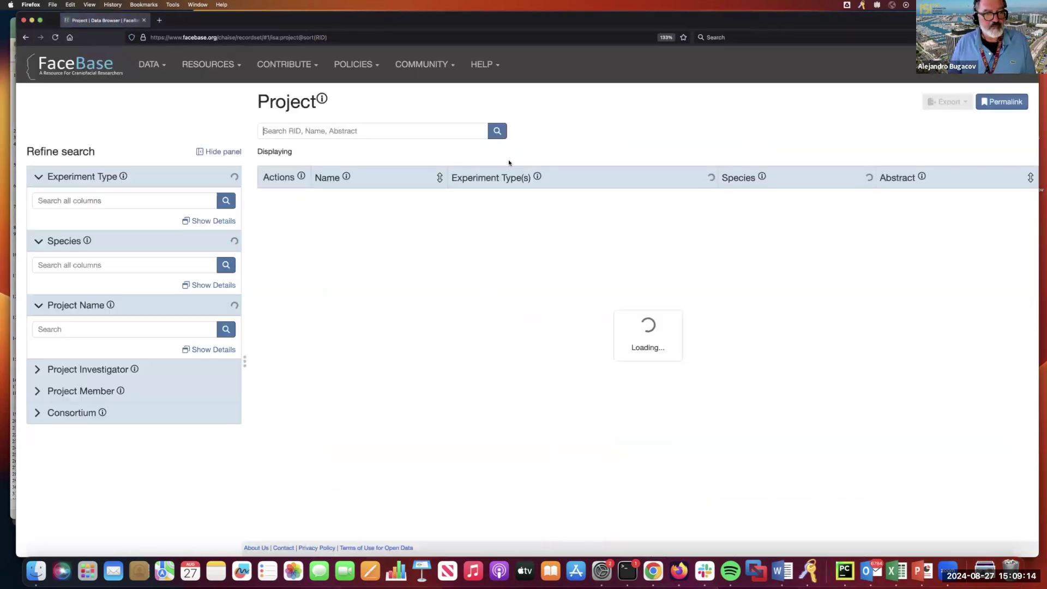
Search project names for 'FaceBase Dem' and filter the list to FaceBase Demo only.
{"action": "scroll", "coordinate": [161, 274], "scroll_direction": "down", "scroll_amount": 10}
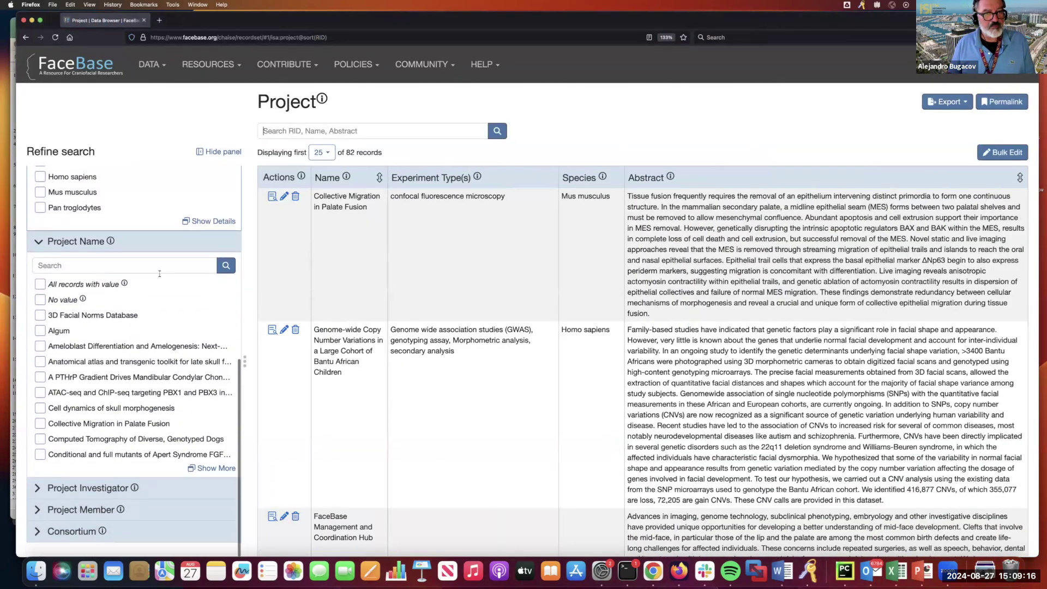
{"action": "left_click", "coordinate": [111, 267]}
{"action": "type", "text": "Fa"}
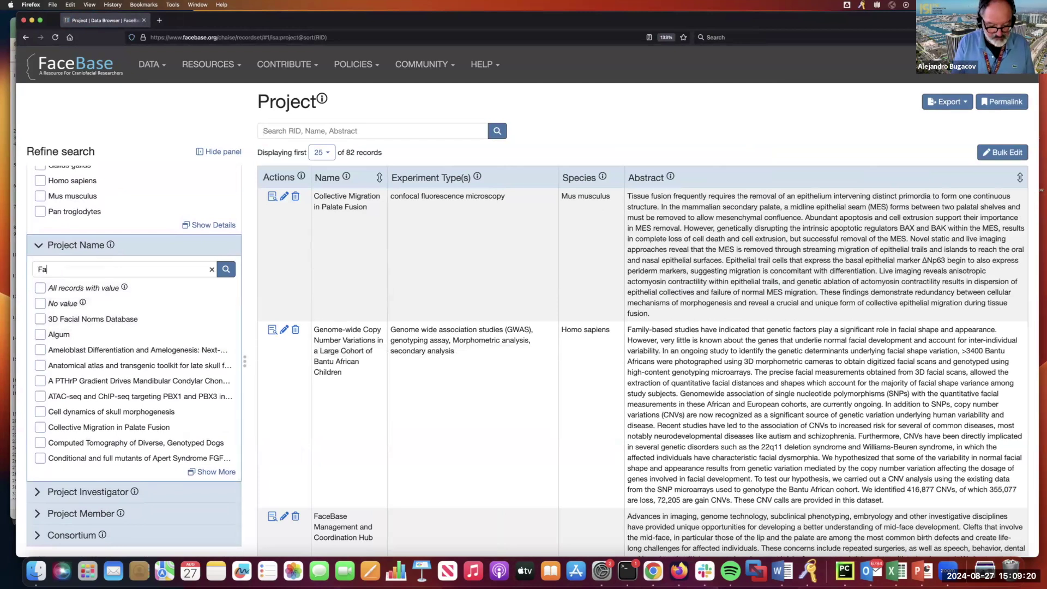
{"action": "type", "text": "ceBase Demo"}
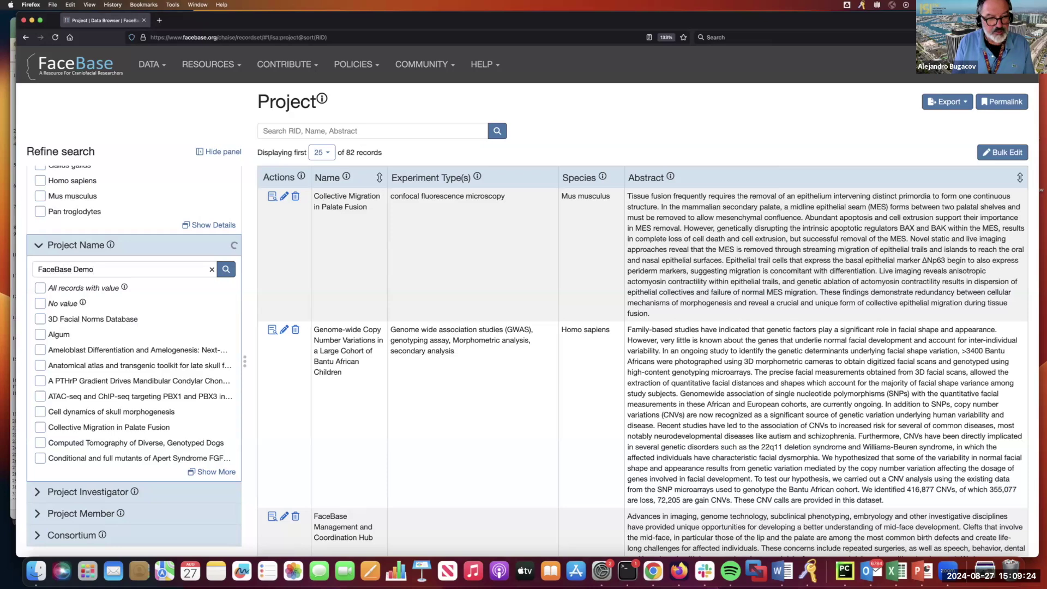
{"action": "left_click", "coordinate": [40, 319]}
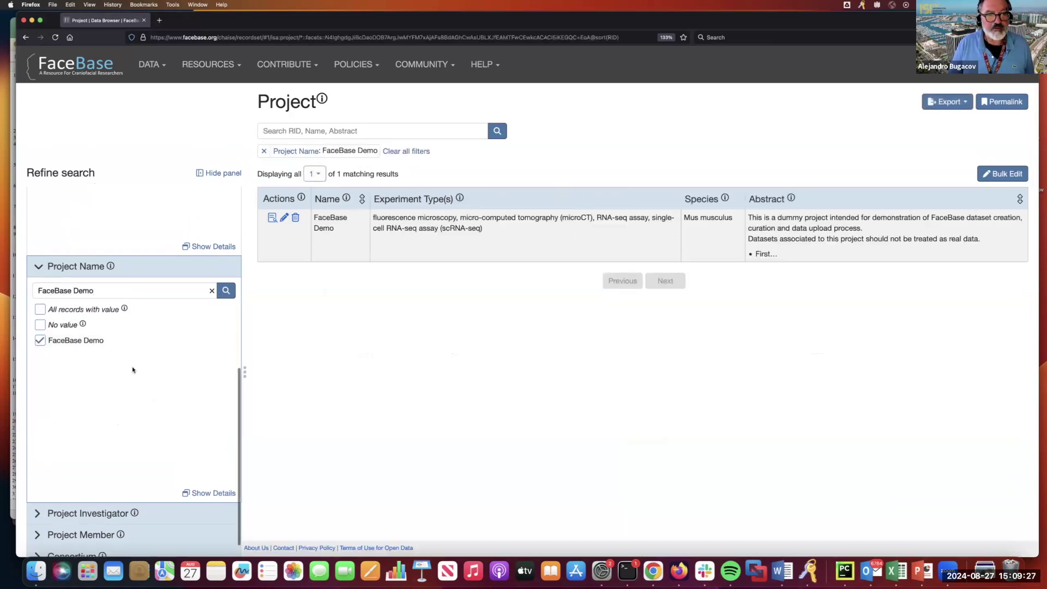
Open the FaceBase Demo record, collapse QC Issue(s), and scroll to its three datasets.
{"action": "left_click", "coordinate": [272, 219]}
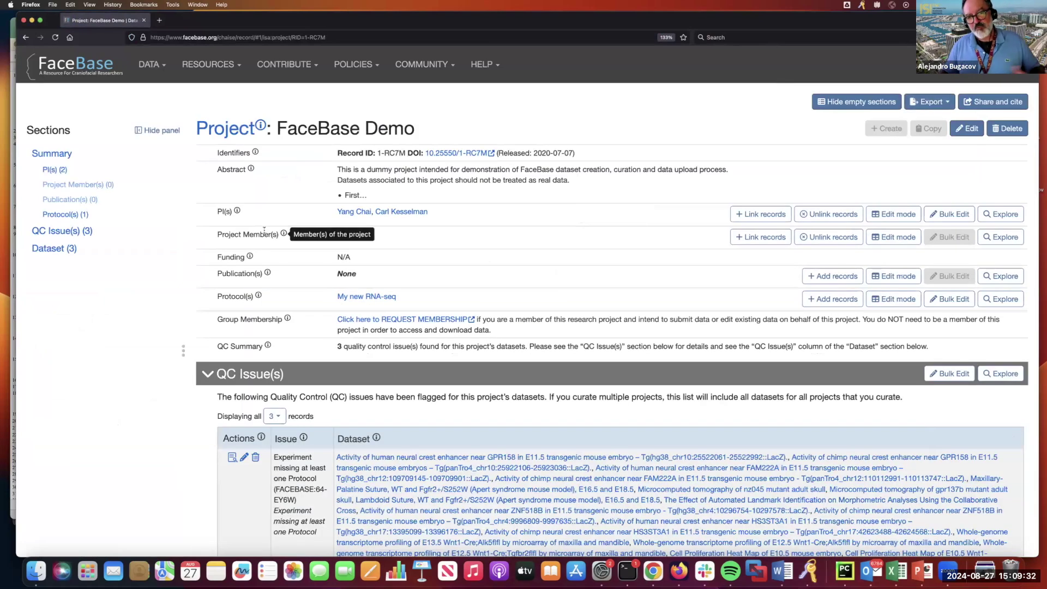
{"action": "left_click", "coordinate": [208, 374]}
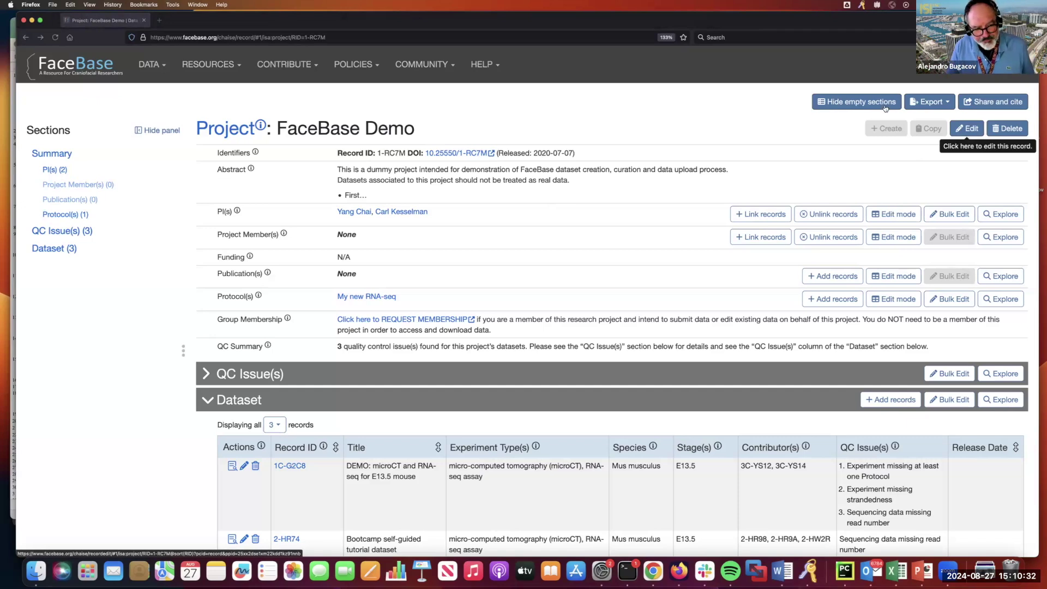
{"action": "scroll", "coordinate": [346, 270], "scroll_direction": "down", "scroll_amount": 3}
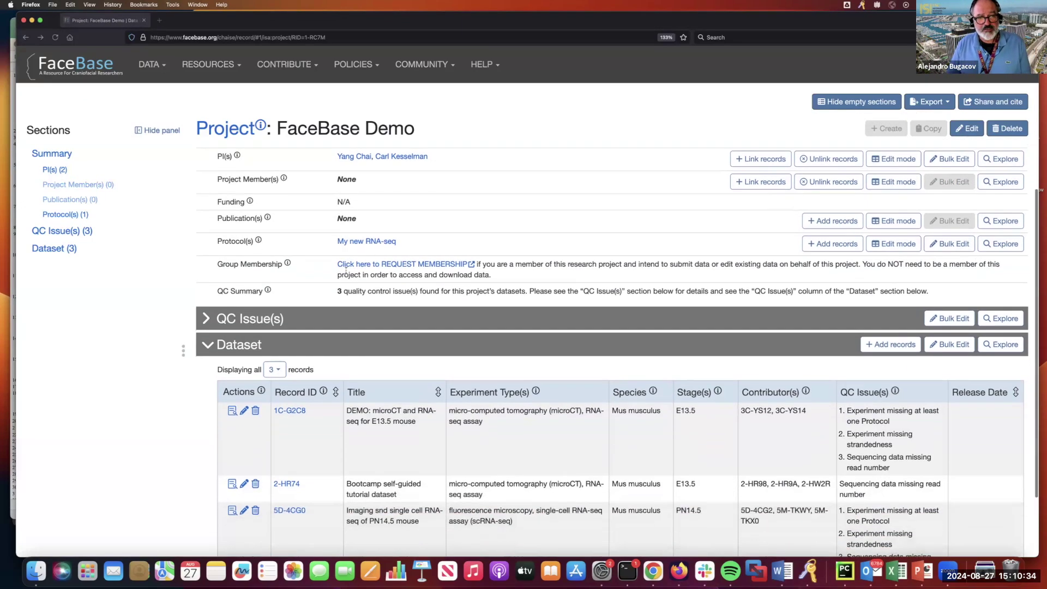
{"action": "scroll", "coordinate": [262, 234], "scroll_direction": "up", "scroll_amount": 3}
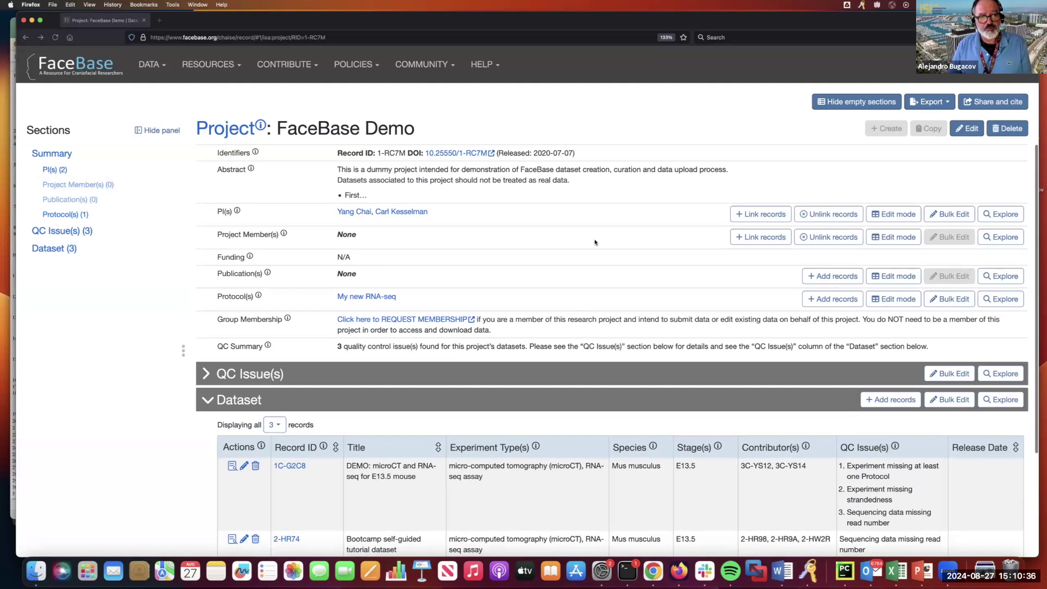
{"action": "mouse_move", "coordinate": [318, 233]}
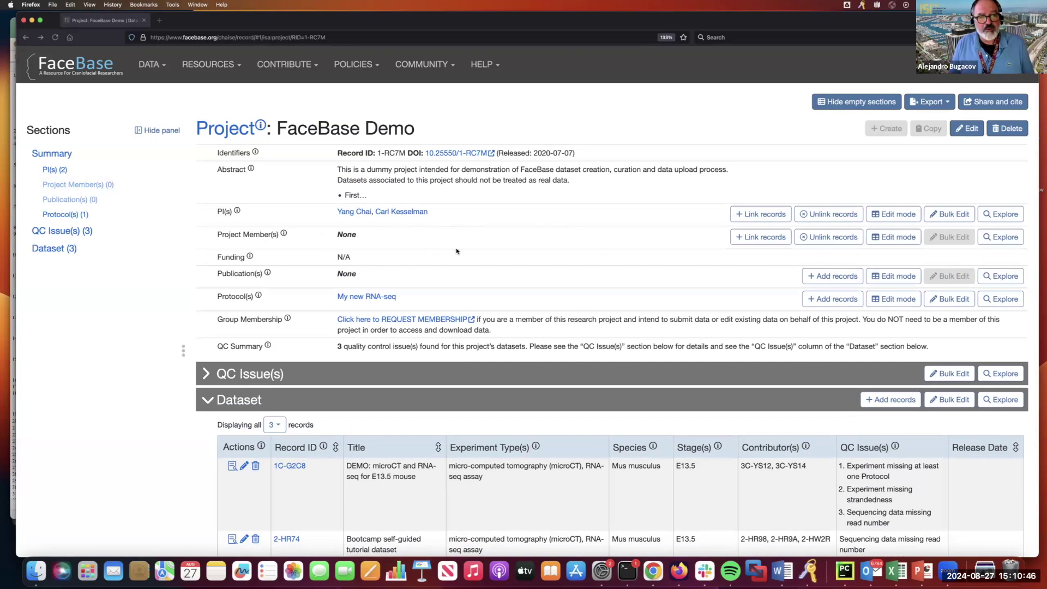
{"action": "scroll", "coordinate": [374, 261], "scroll_direction": "down", "scroll_amount": 5}
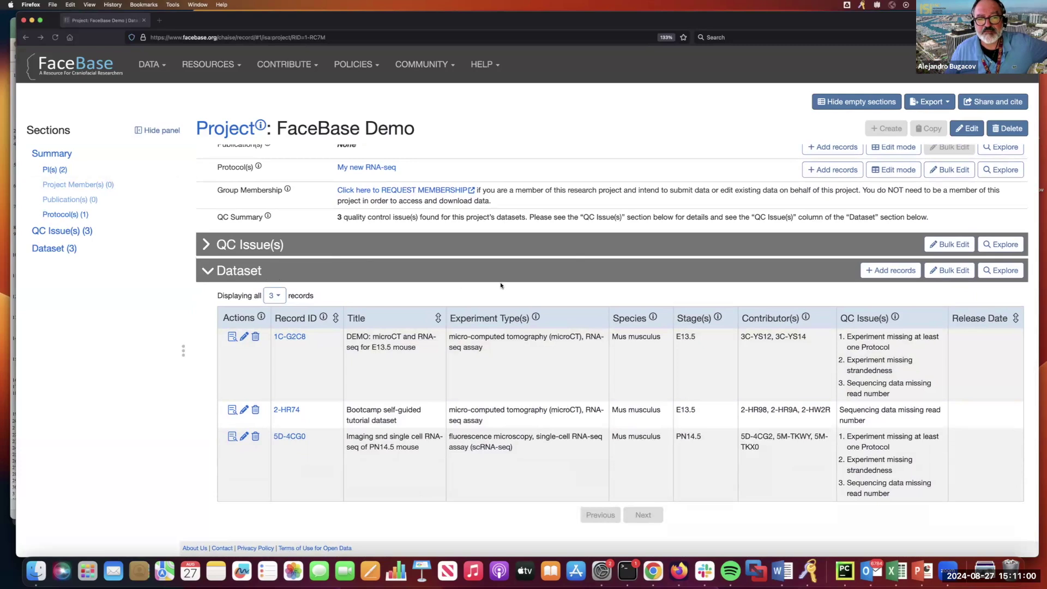
Start a new dataset and title it 'Flourescence microscopy of E14.5 Lhx6 mutant mice'.
{"action": "left_click", "coordinate": [889, 271]}
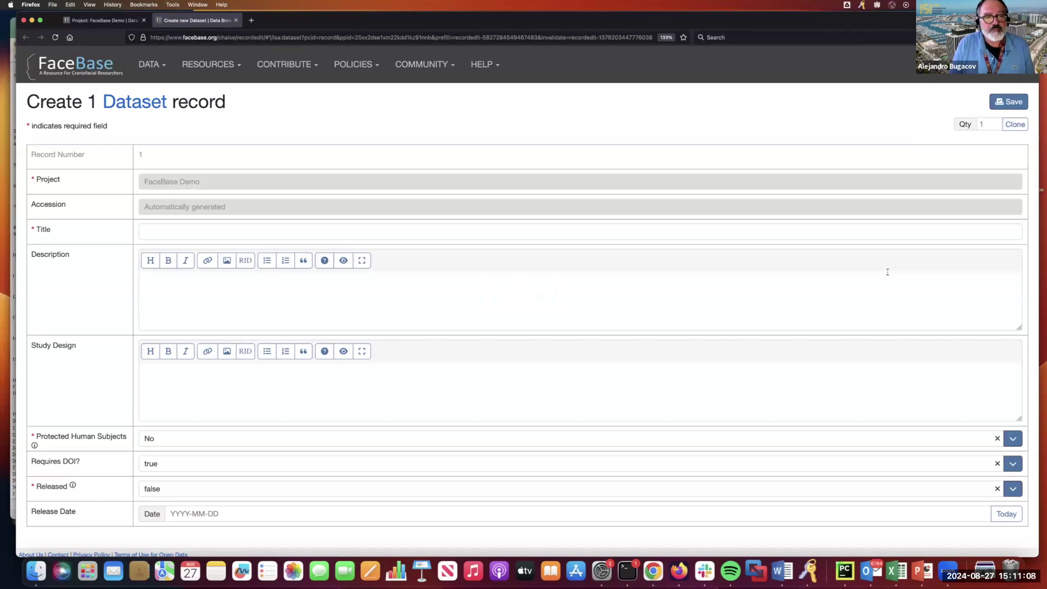
{"action": "scroll", "coordinate": [818, 278], "scroll_direction": "down", "scroll_amount": 1}
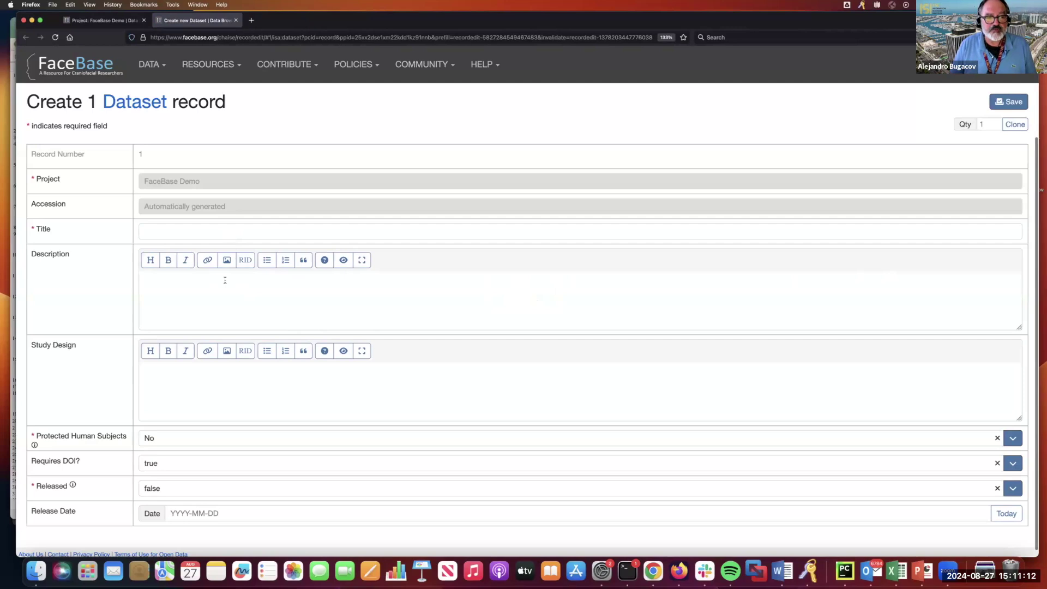
{"action": "left_click", "coordinate": [222, 226]}
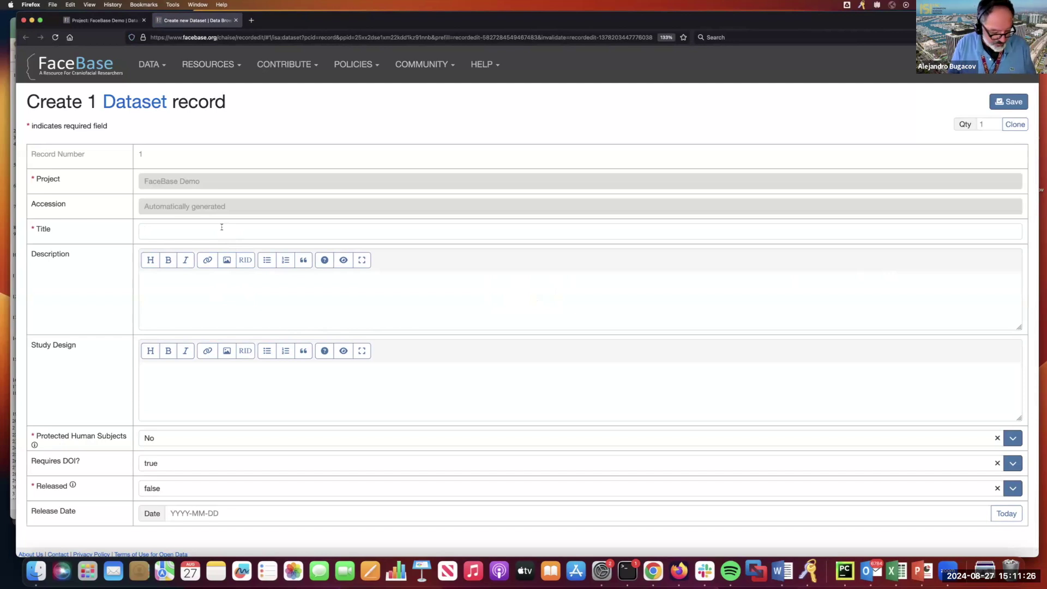
{"action": "type", "text": "Flou"}
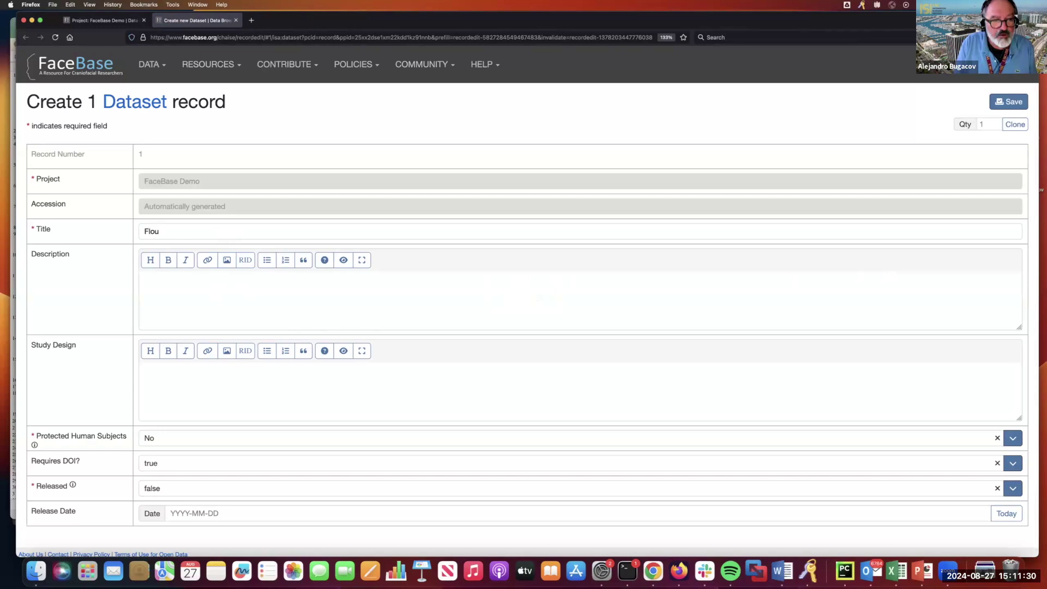
{"action": "type", "text": "re"}
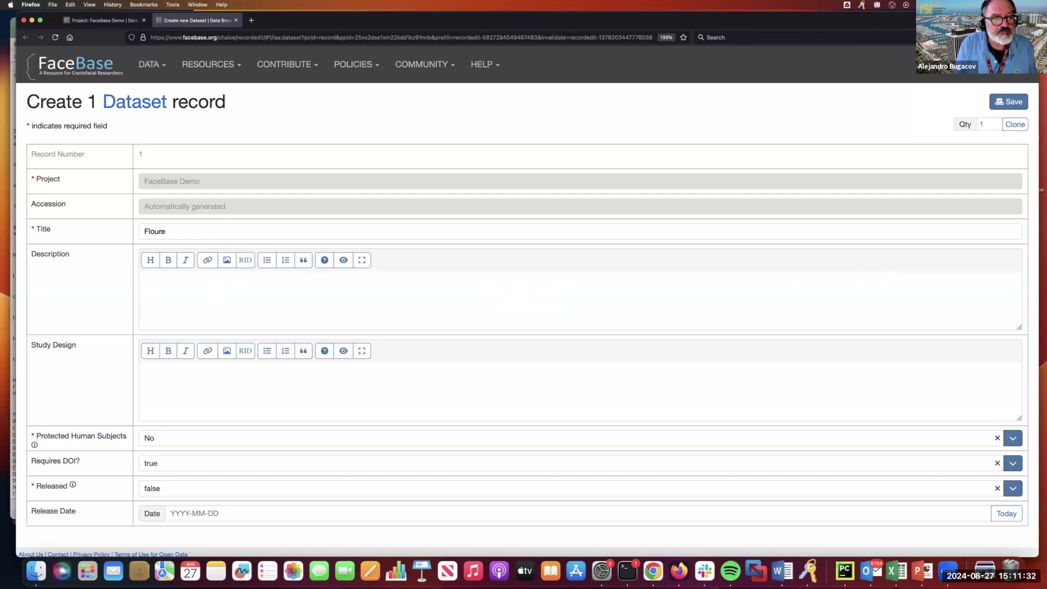
{"action": "type", "text": "scence microscopy of E14.5 muta"}
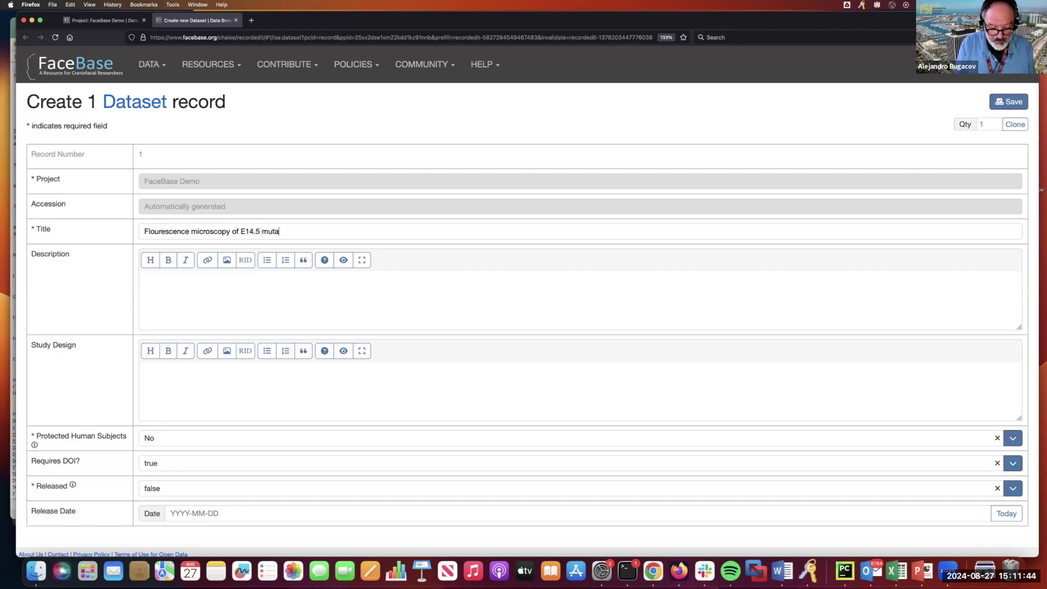
{"action": "key", "text": "BackSpace"}
{"action": "key", "text": "BackSpace"}
{"action": "key", "text": "BackSpace"}
{"action": "key", "text": "BackSpace"}
{"action": "key", "text": "BackSpace"}
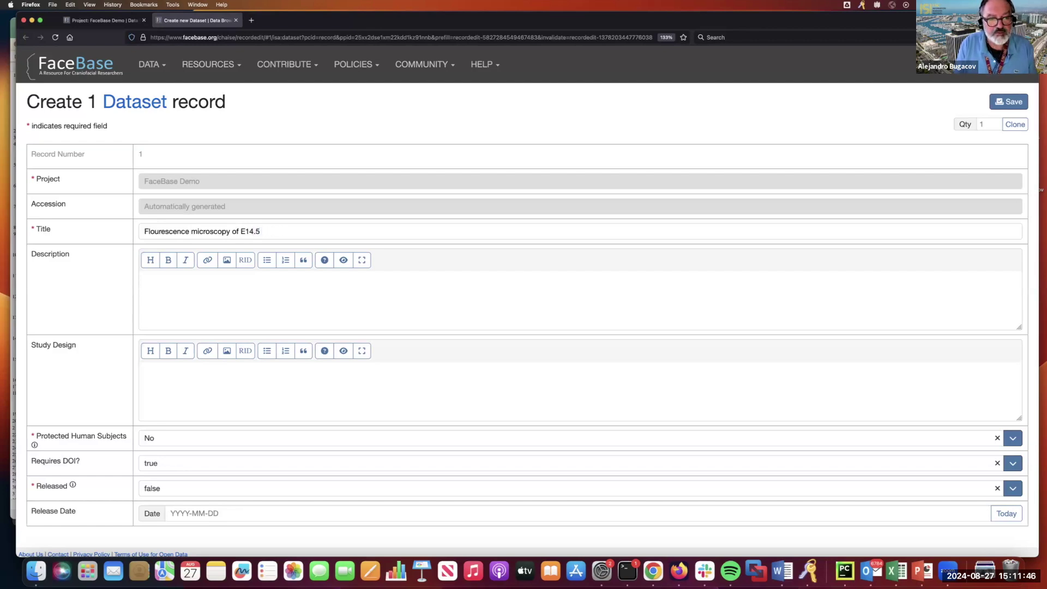
{"action": "type", "text": "Lhx6 mutant mo"}
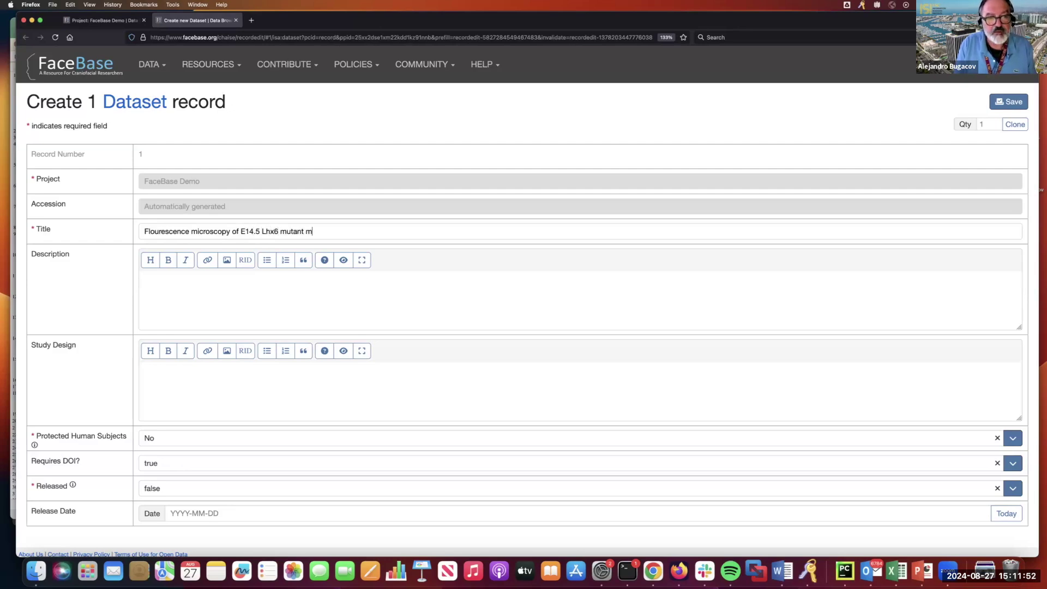
{"action": "key", "text": "BackSpace"}
{"action": "type", "text": "i"}
{"action": "key", "text": "BackSpace"}
{"action": "type", "text": "ce"}
{"action": "key", "text": "BackSpace"}
{"action": "key", "text": "BackSpace"}
{"action": "type", "text": "ice"}
Describe the dataset as data for 3 identical mice of E14.5, followed by placeholder text.
{"action": "left_click", "coordinate": [247, 303]}
{"action": "type", "text": "In thiso"}
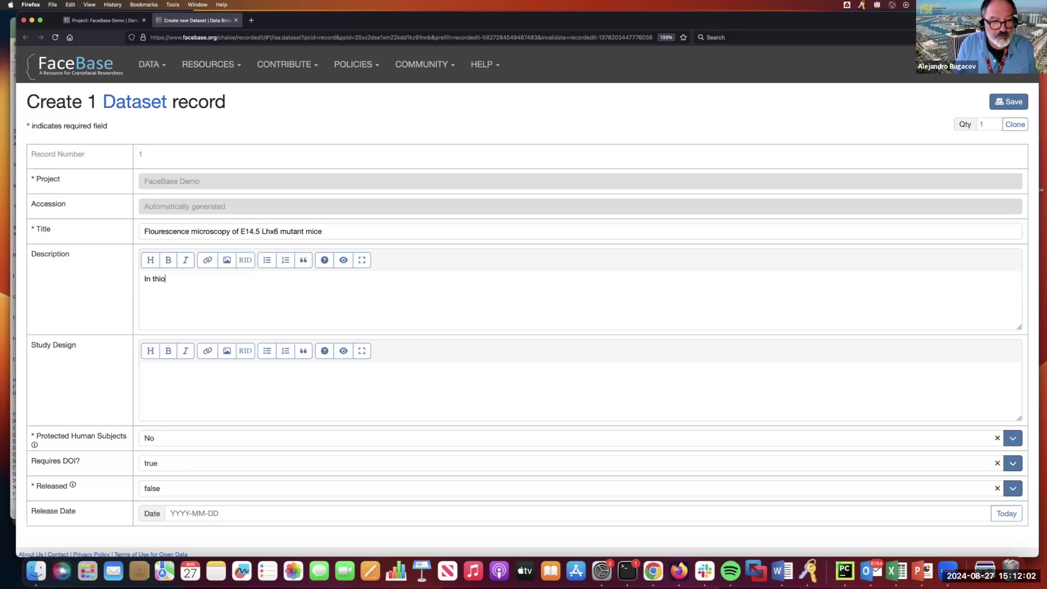
{"action": "key", "text": "BackSpace"}
{"action": "type", "text": "s dataset"}
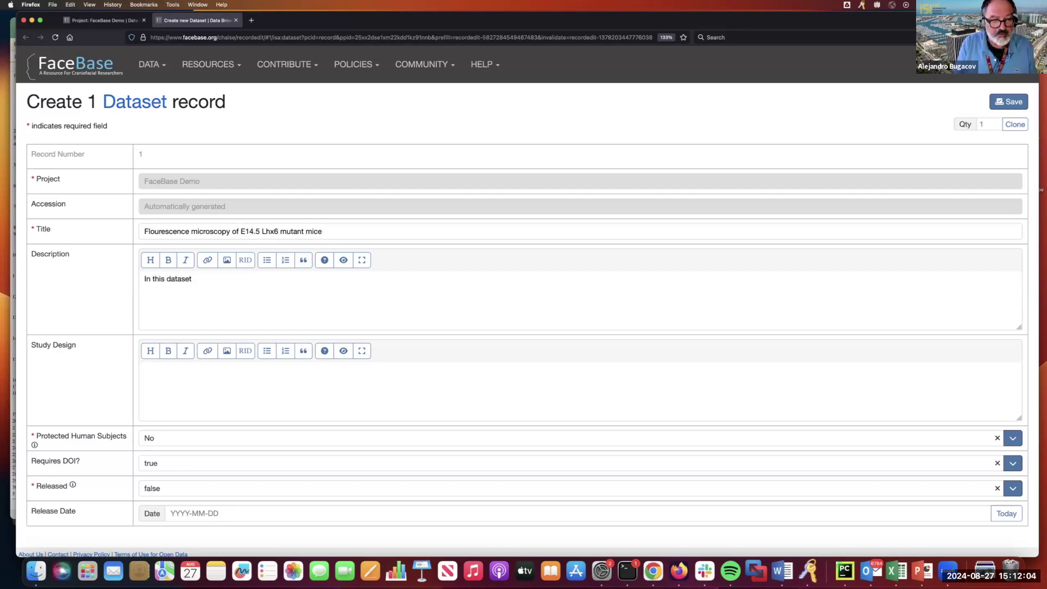
{"action": "type", "text": " we prese"}
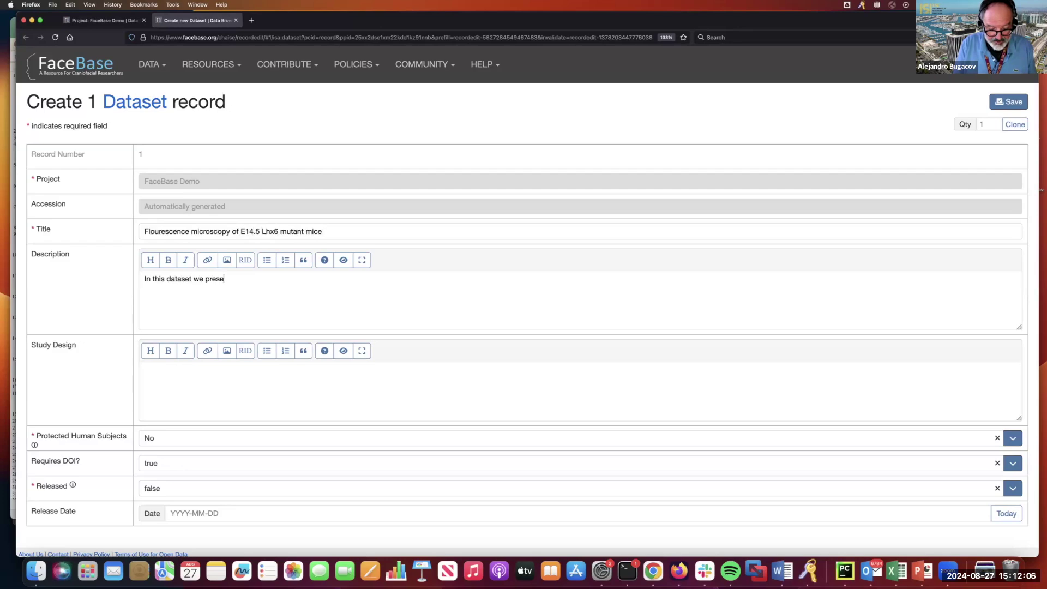
{"action": "type", "text": "nt data for 3 ident"}
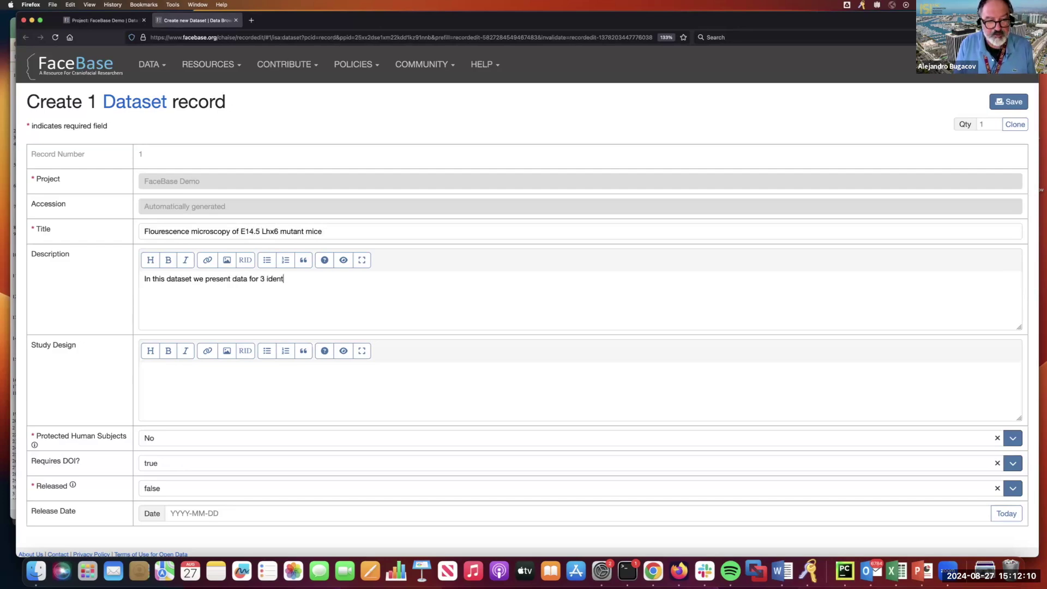
{"action": "key", "text": "BackSpace"}
{"action": "type", "text": "tiv"}
{"action": "key", "text": "BackSpace"}
{"action": "type", "text": "ca"}
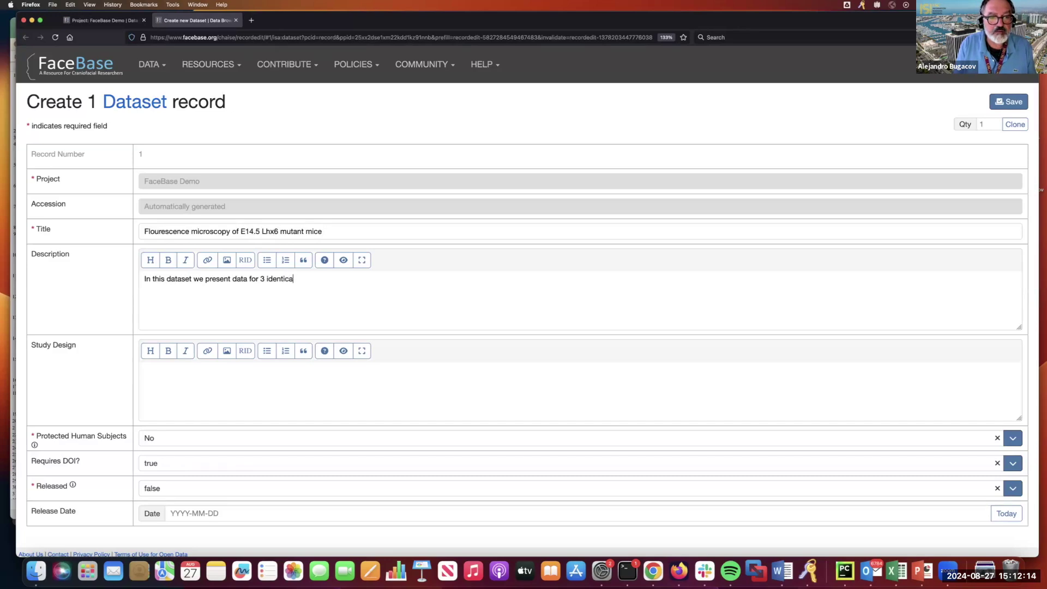
{"action": "type", "text": "l ,i"}
{"action": "key", "text": "BackSpace"}
{"action": "key", "text": "BackSpace"}
{"action": "type", "text": "mice of"}
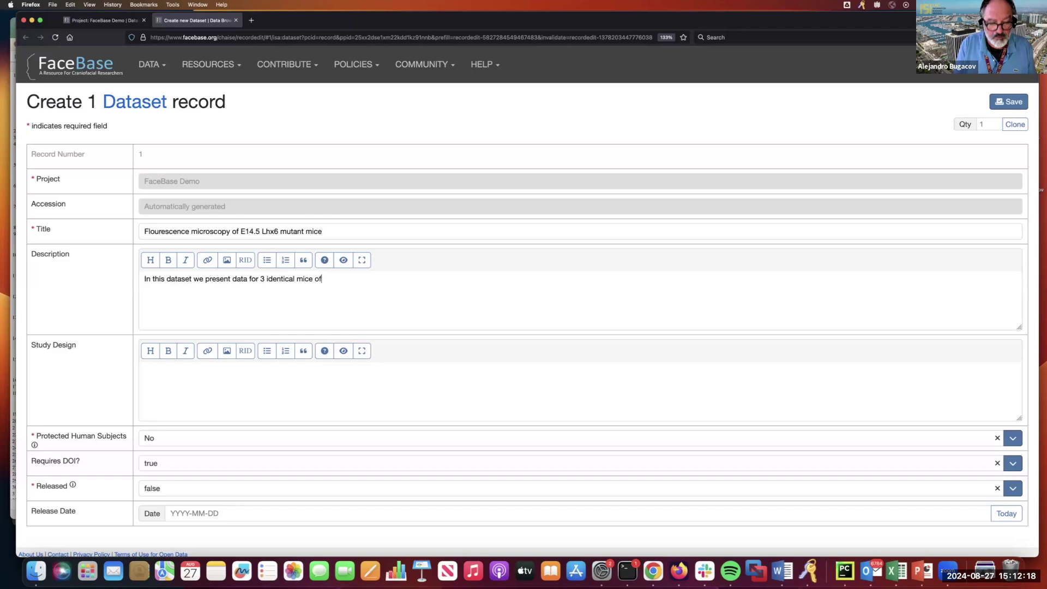
{"action": "type", "text": " E14.5....."}
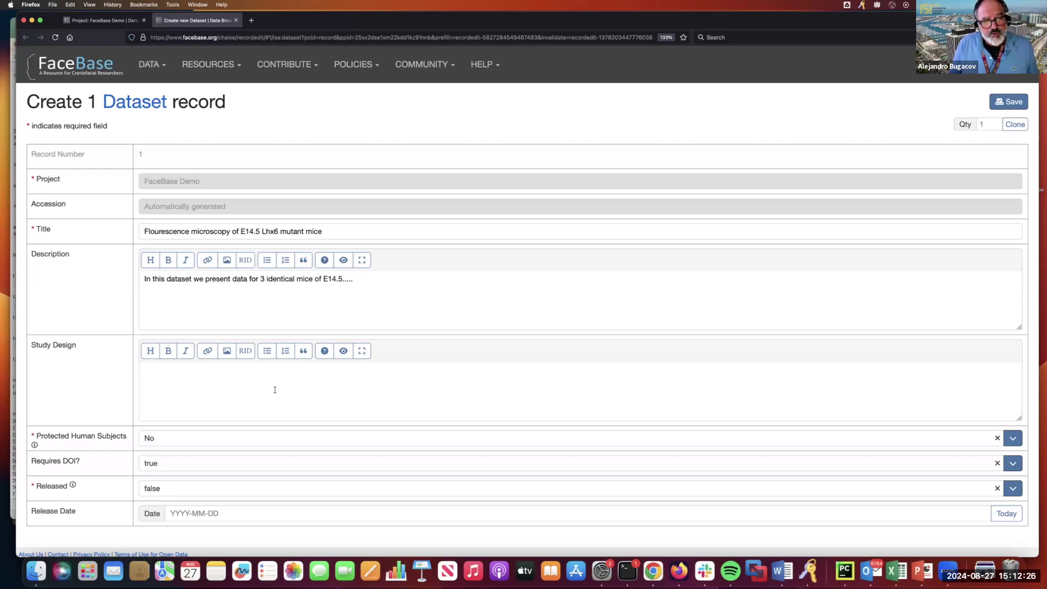
{"action": "left_click", "coordinate": [357, 280]}
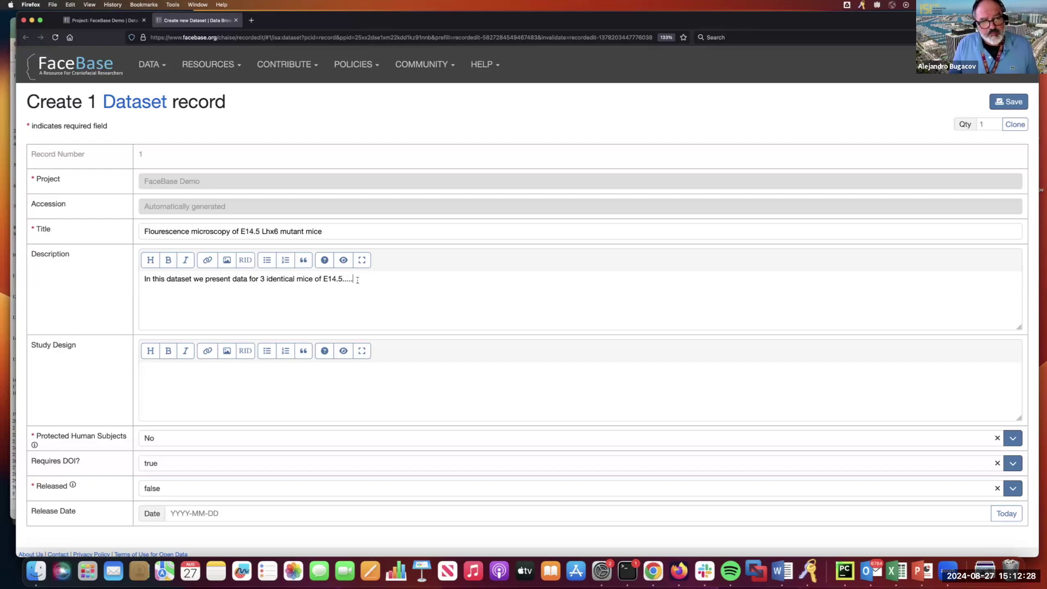
{"action": "type", "text": "etc et"}
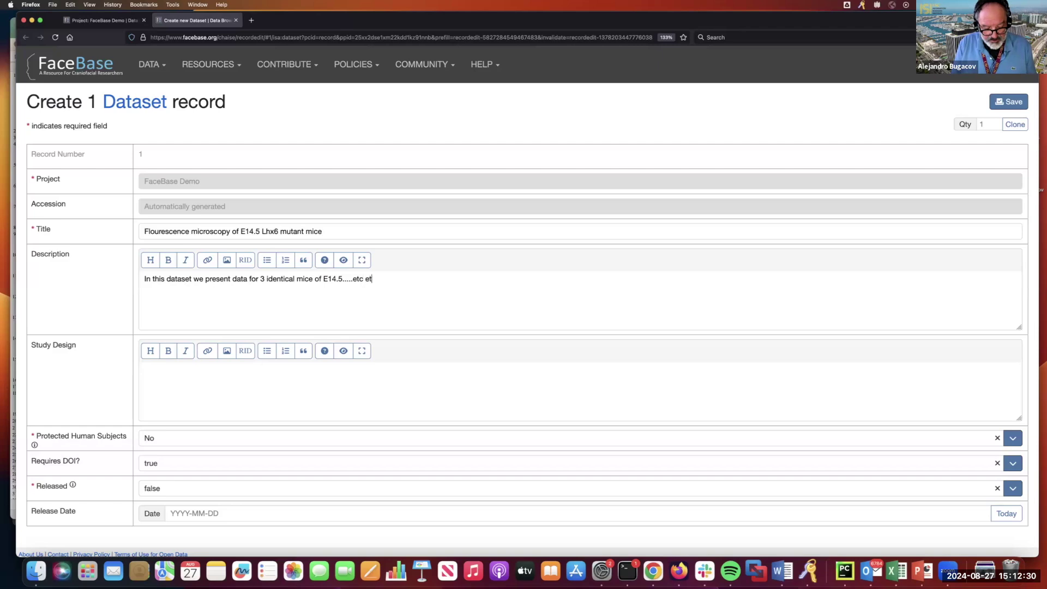
{"action": "type", "text": "c etc ..."}
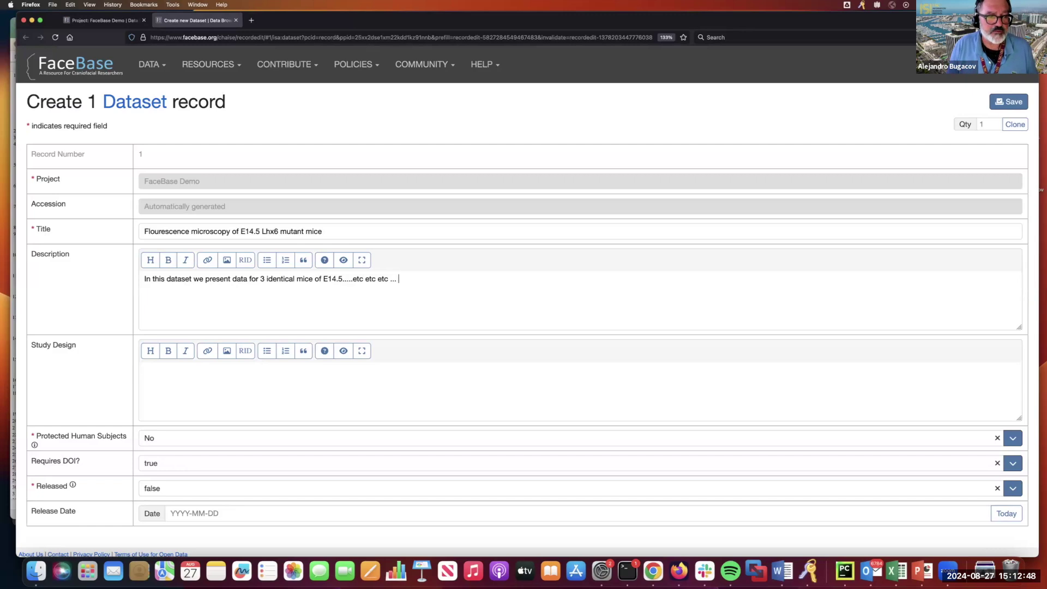
{"action": "left_click", "coordinate": [277, 374]}
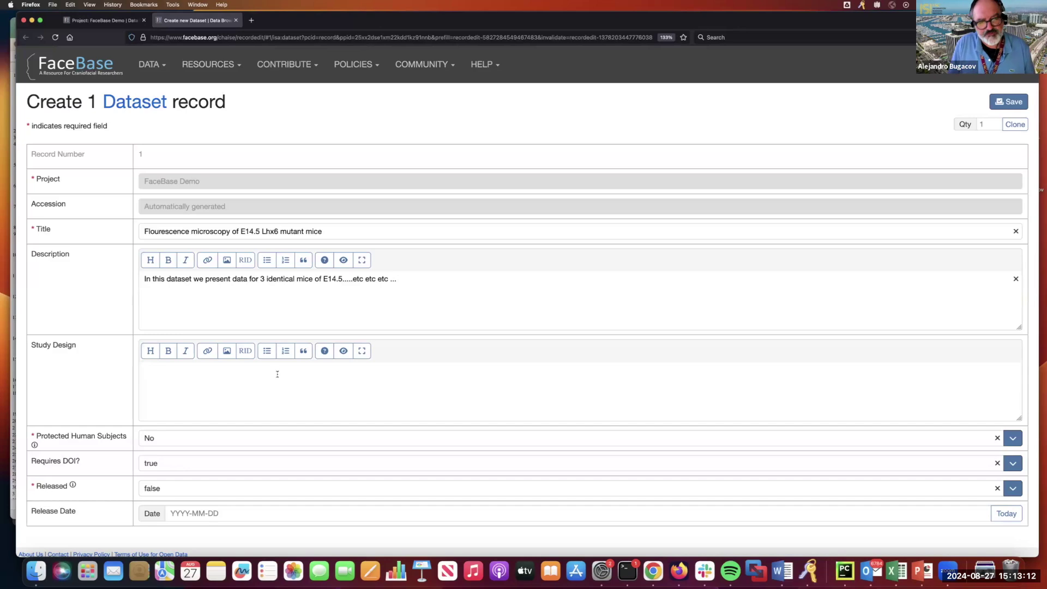
{"action": "left_click", "coordinate": [182, 441]}
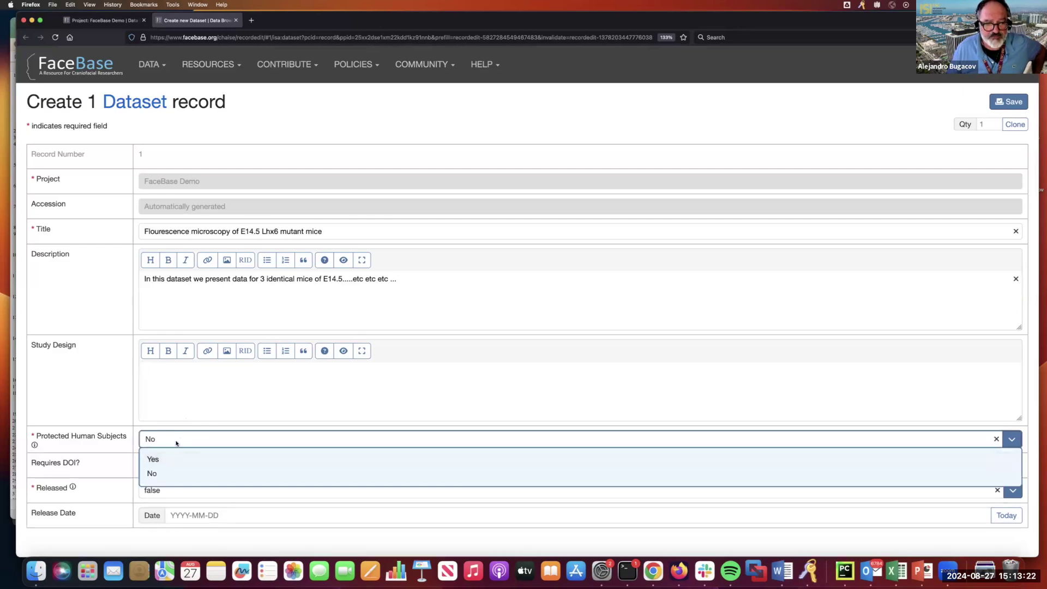
{"action": "left_click", "coordinate": [176, 442]}
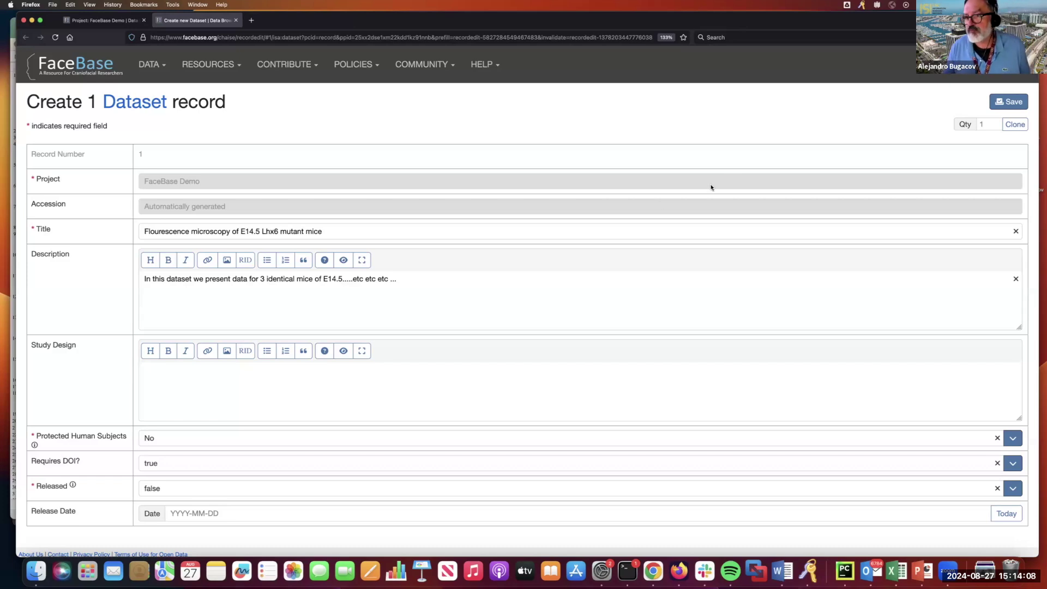
Save the new dataset record, which receives accession FB00001384.
{"action": "left_click", "coordinate": [1014, 103]}
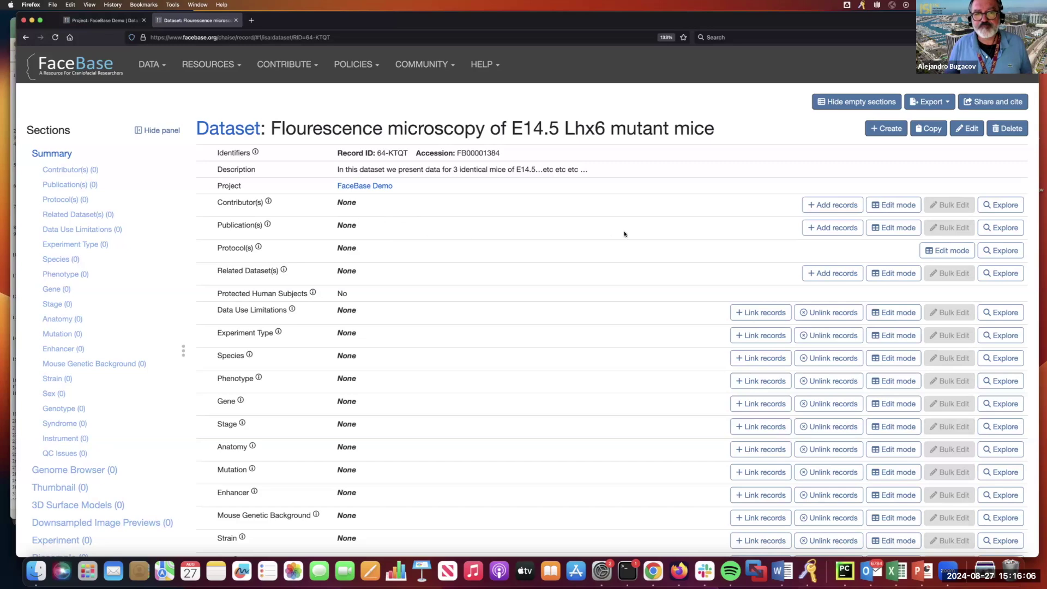
Add and save a publication with PMID 123456, then return to the dataset tab.
{"action": "left_click", "coordinate": [831, 228]}
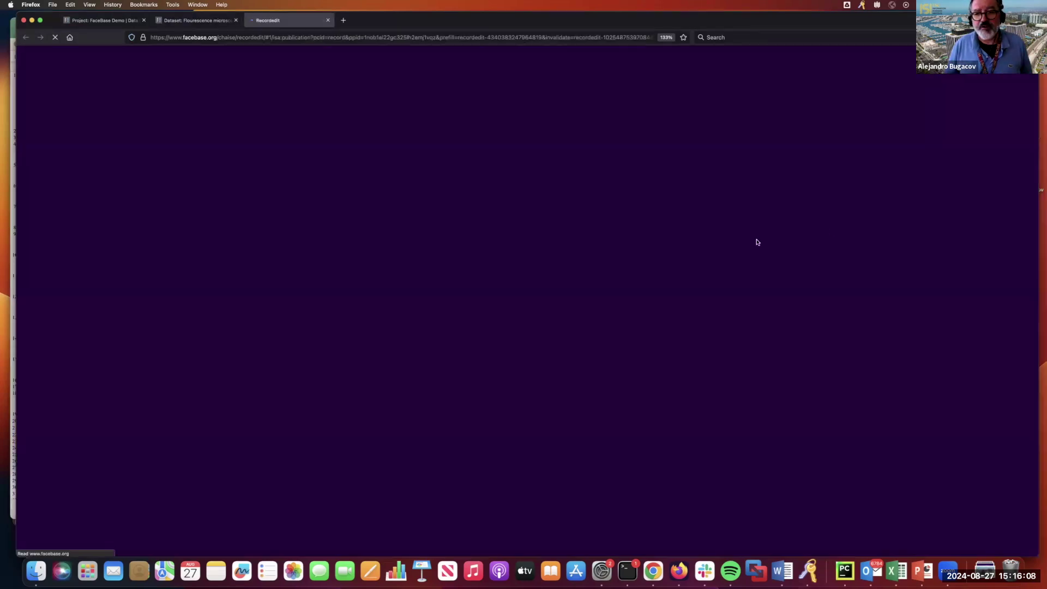
{"action": "left_click", "coordinate": [362, 207]}
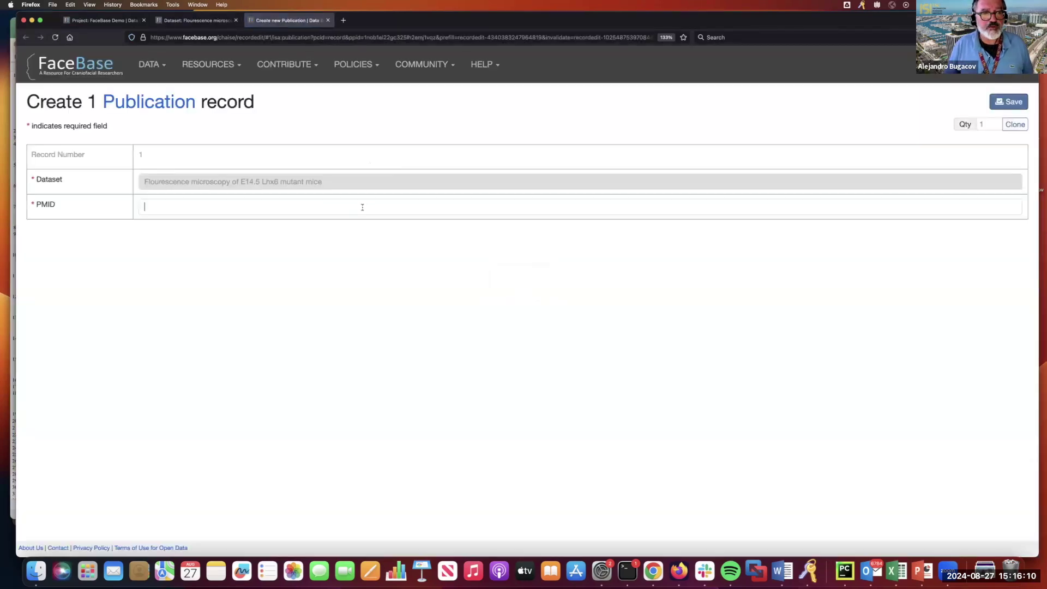
{"action": "type", "text": "12345"}
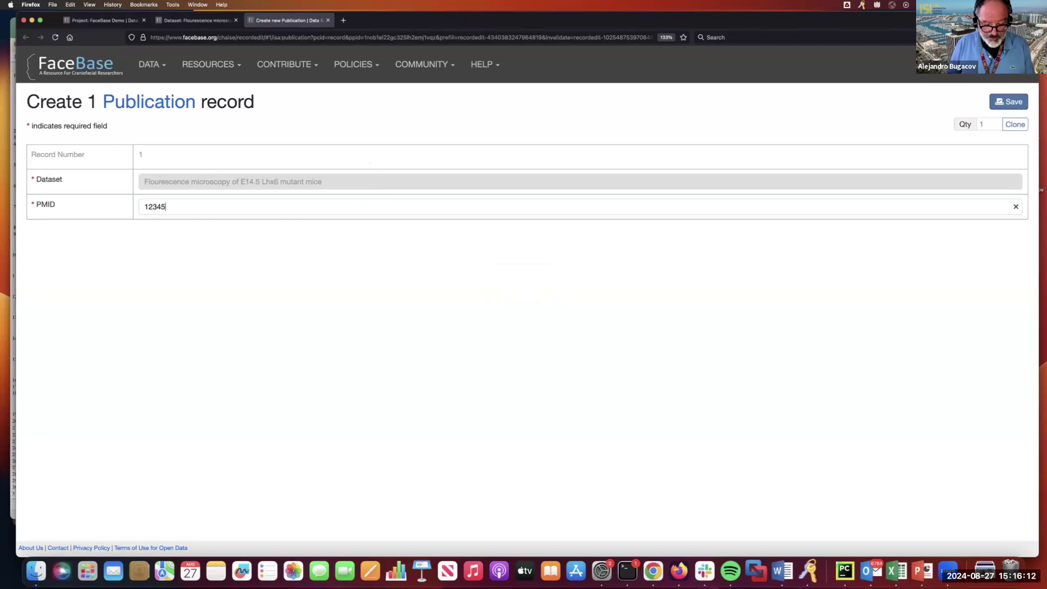
{"action": "type", "text": "6"}
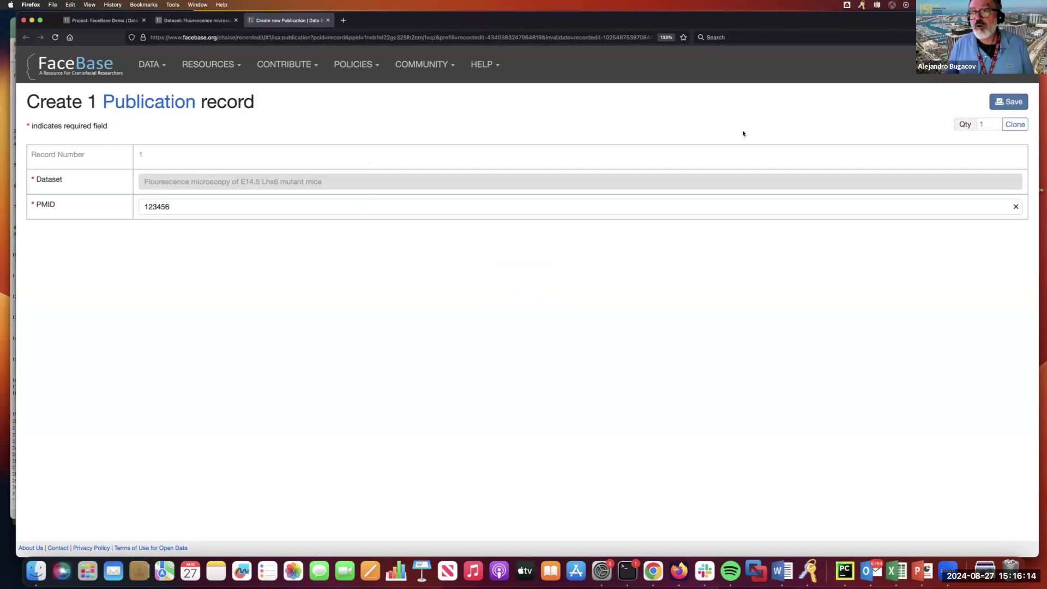
{"action": "left_click", "coordinate": [1015, 102]}
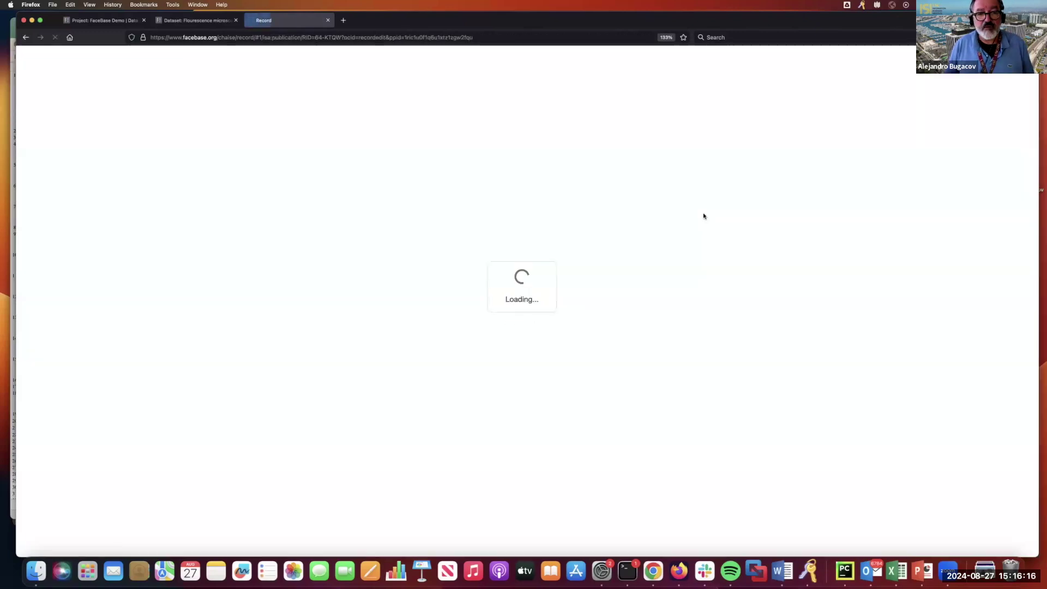
{"action": "left_click", "coordinate": [203, 26]}
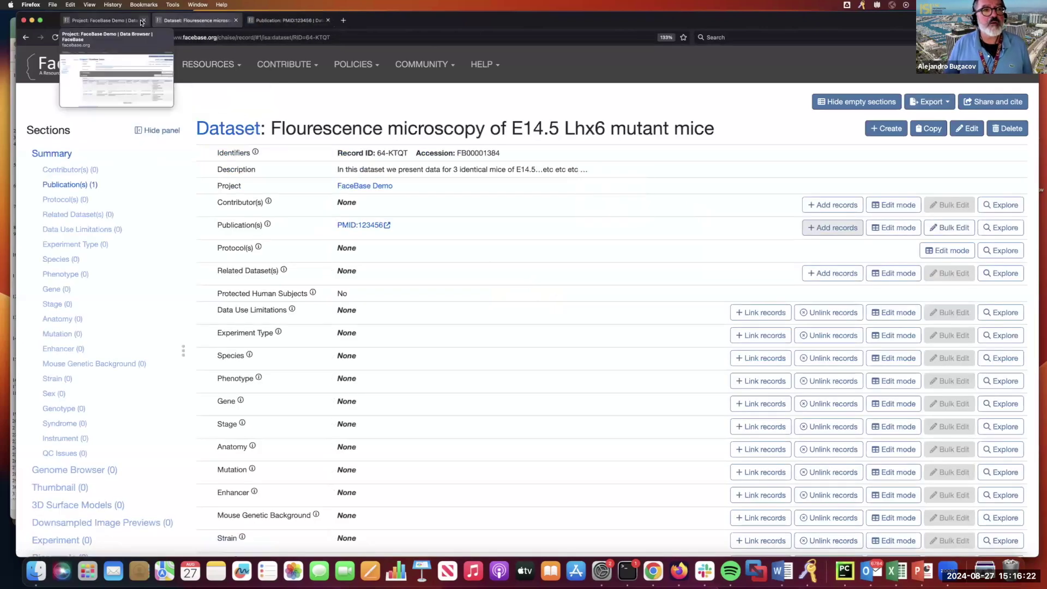
{"action": "left_click", "coordinate": [143, 20]}
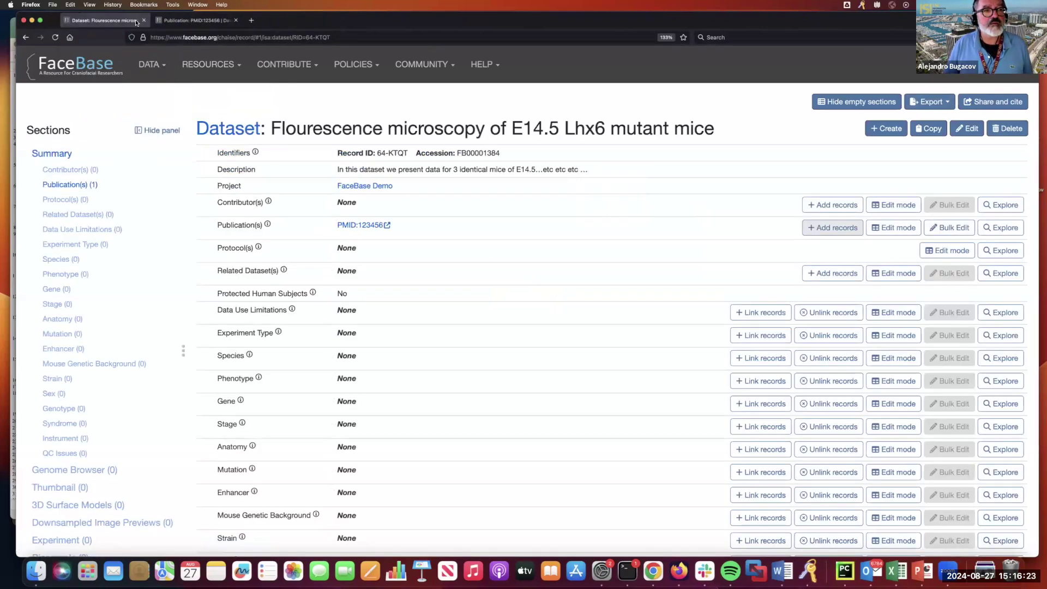
{"action": "left_click", "coordinate": [250, 20]}
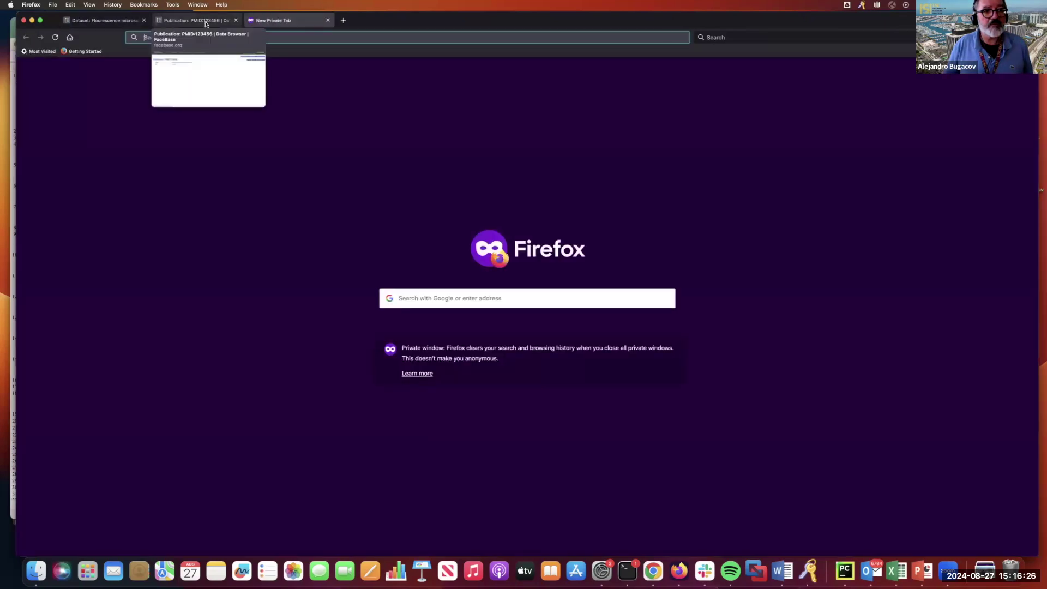
{"action": "left_click", "coordinate": [203, 24]}
{"action": "left_click", "coordinate": [235, 20]}
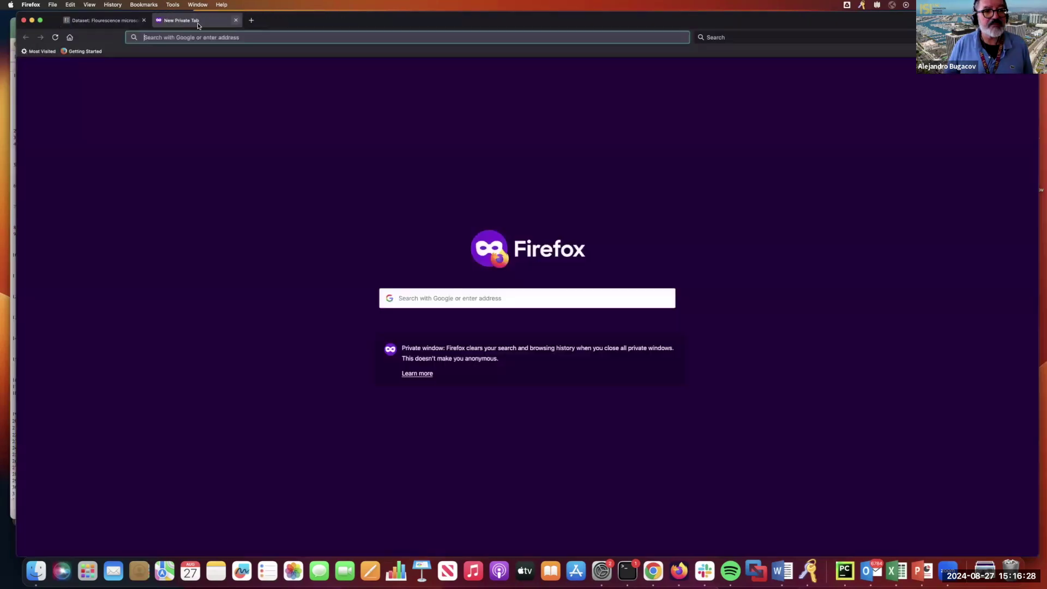
{"action": "left_click", "coordinate": [110, 21]}
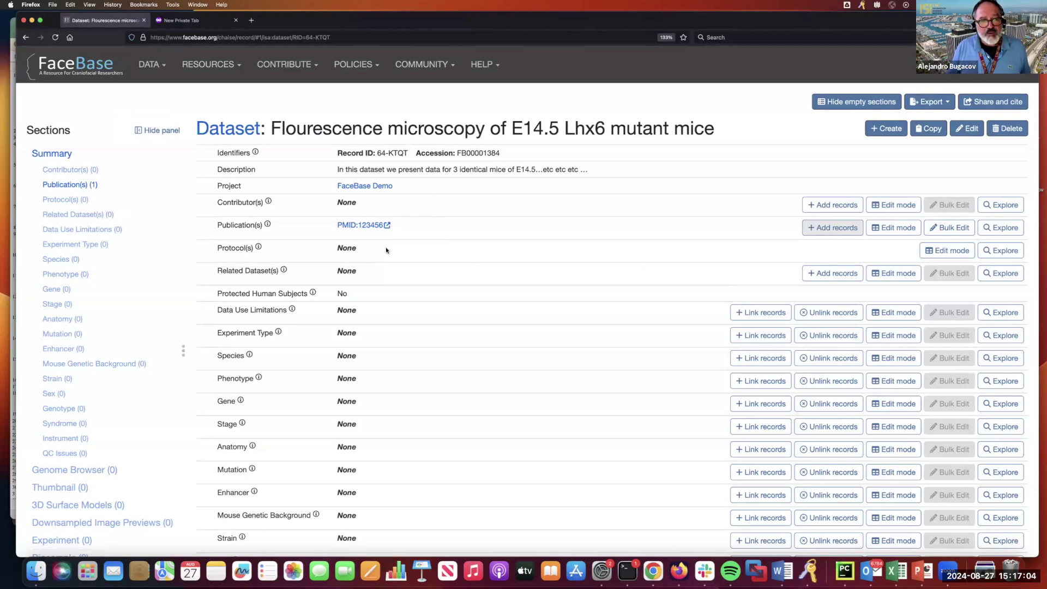
{"action": "mouse_move", "coordinate": [278, 274]}
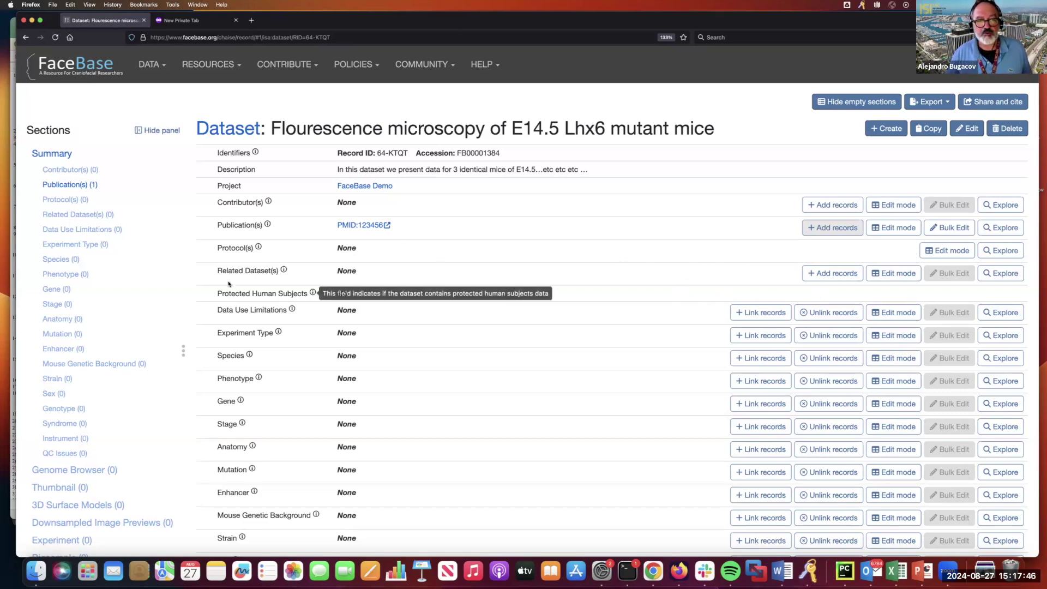
{"action": "mouse_move", "coordinate": [230, 274]}
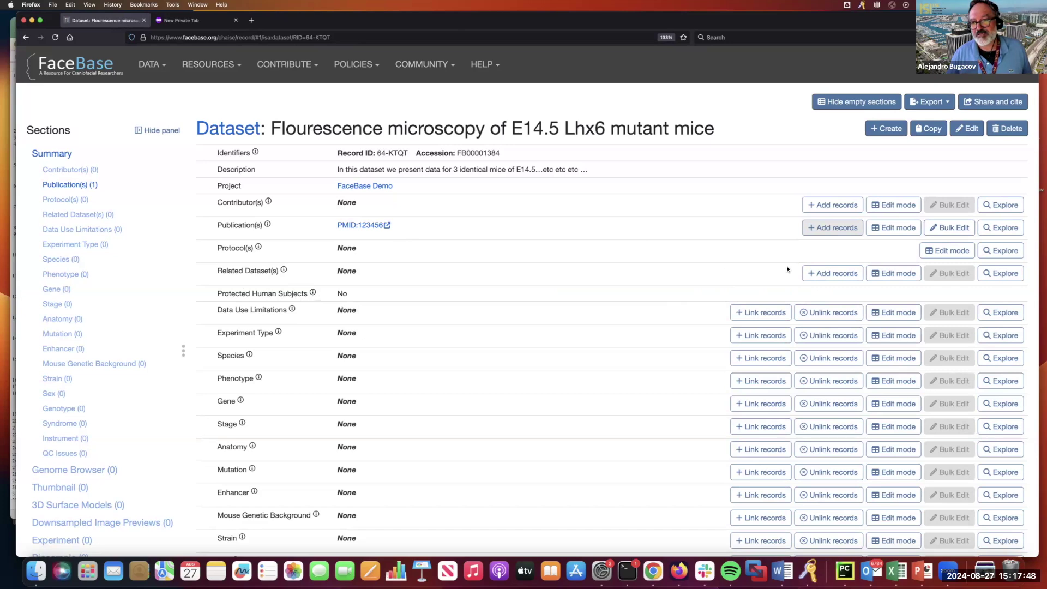
{"action": "left_click", "coordinate": [833, 273]}
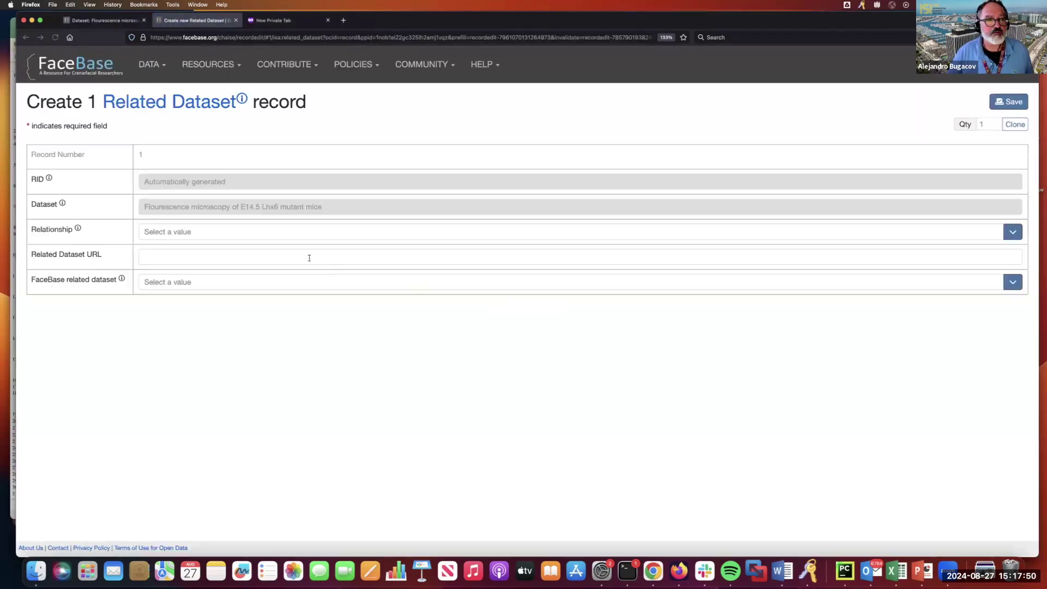
{"action": "left_click", "coordinate": [195, 232]}
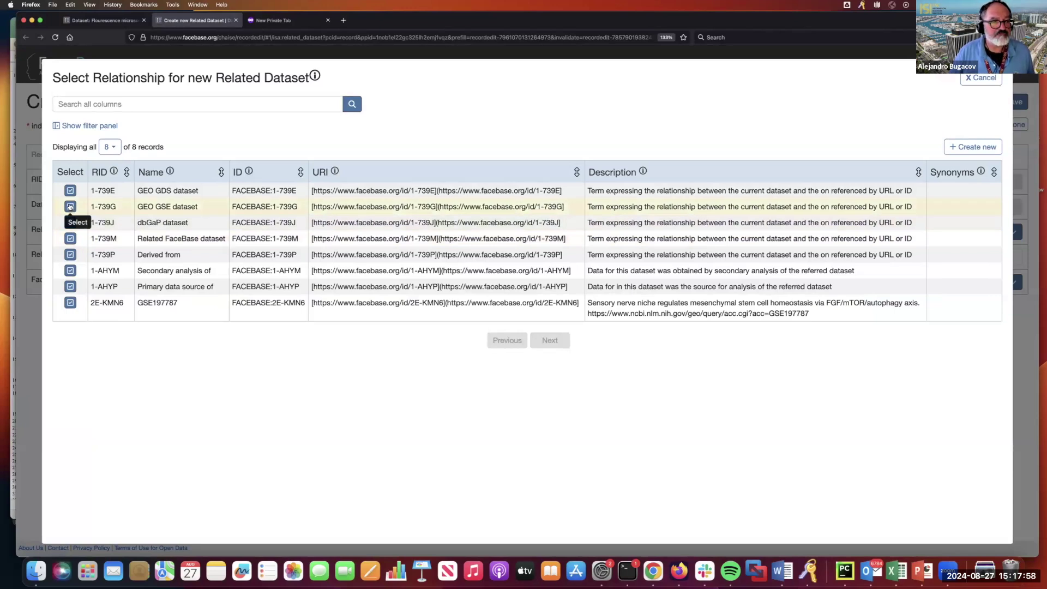
{"action": "left_click", "coordinate": [70, 206]}
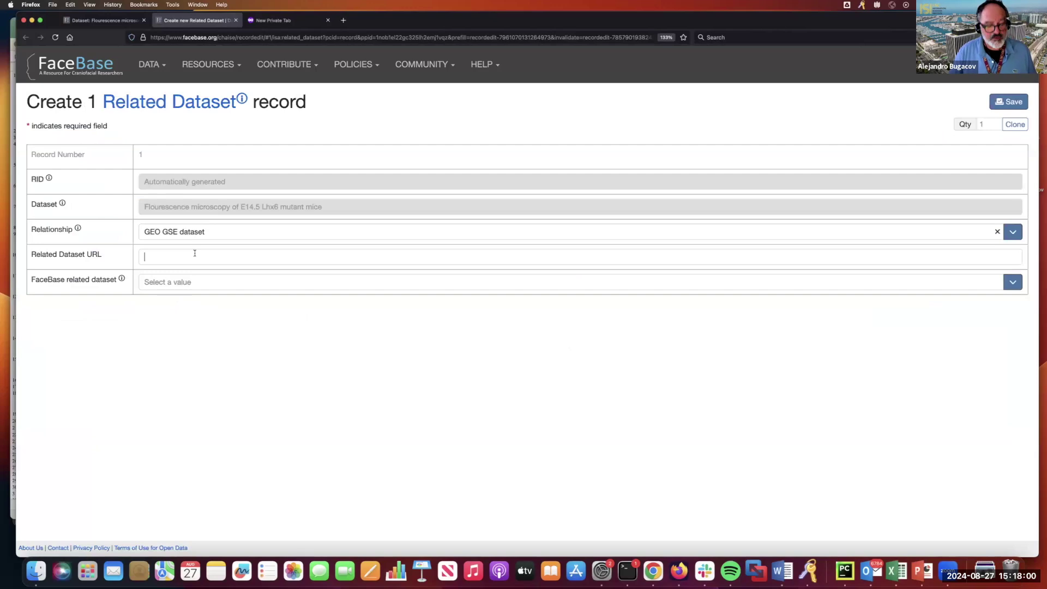
{"action": "type", "text": "http://"}
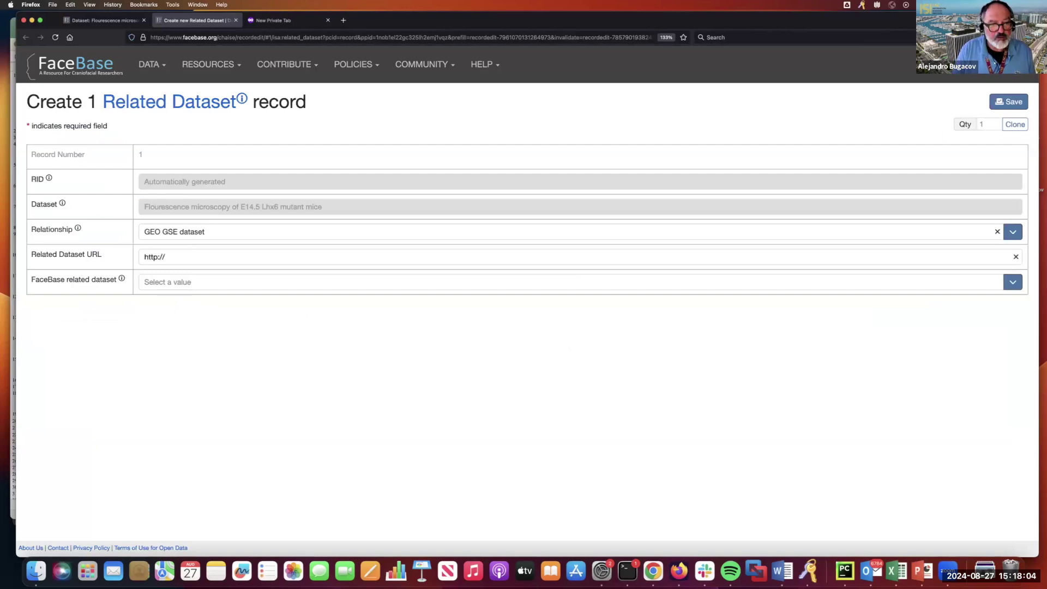
{"action": "type", "text": "....."}
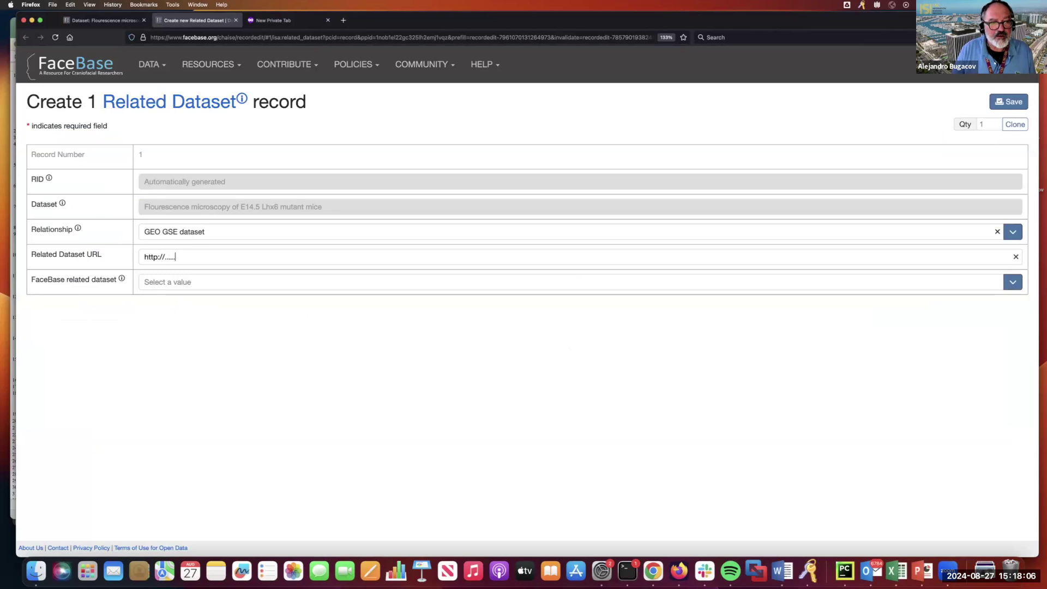
{"action": "left_click", "coordinate": [1009, 101]}
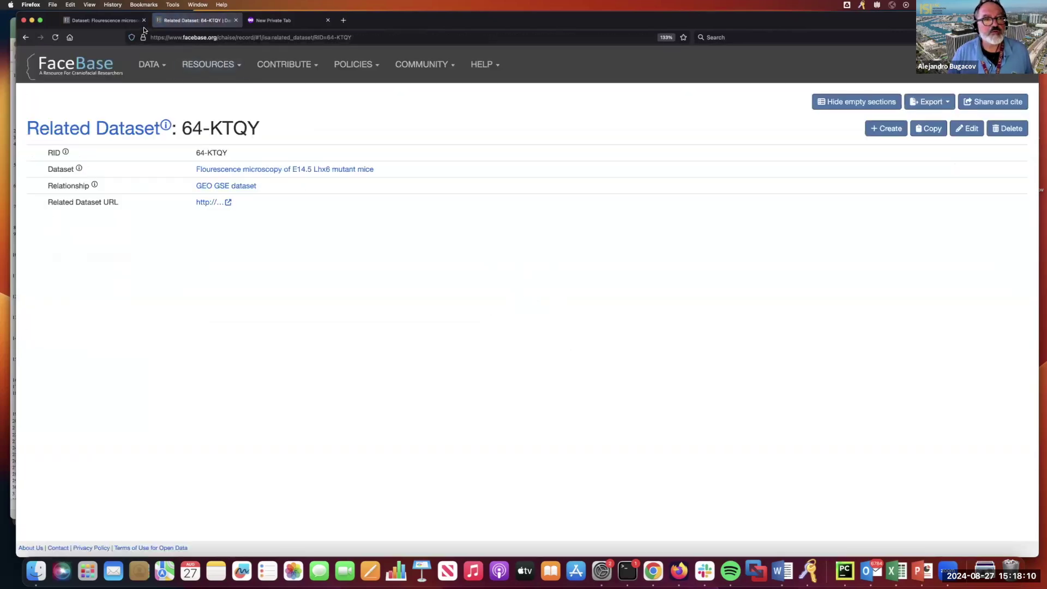
Return to the dataset record and close the Related Dataset and private tabs.
{"action": "left_click", "coordinate": [104, 20]}
{"action": "left_click", "coordinate": [235, 20]}
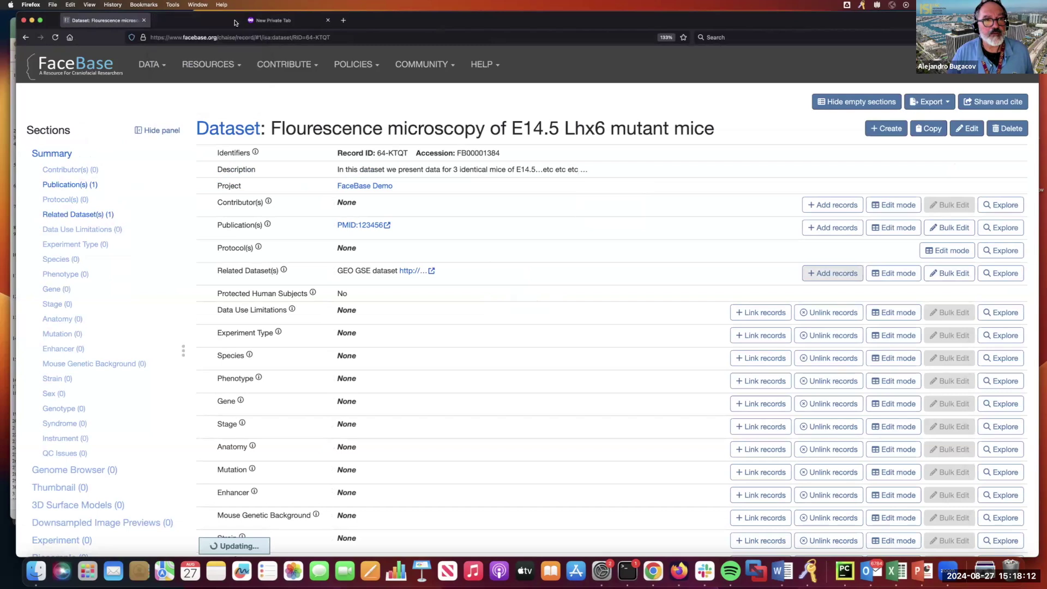
{"action": "left_click", "coordinate": [235, 20]}
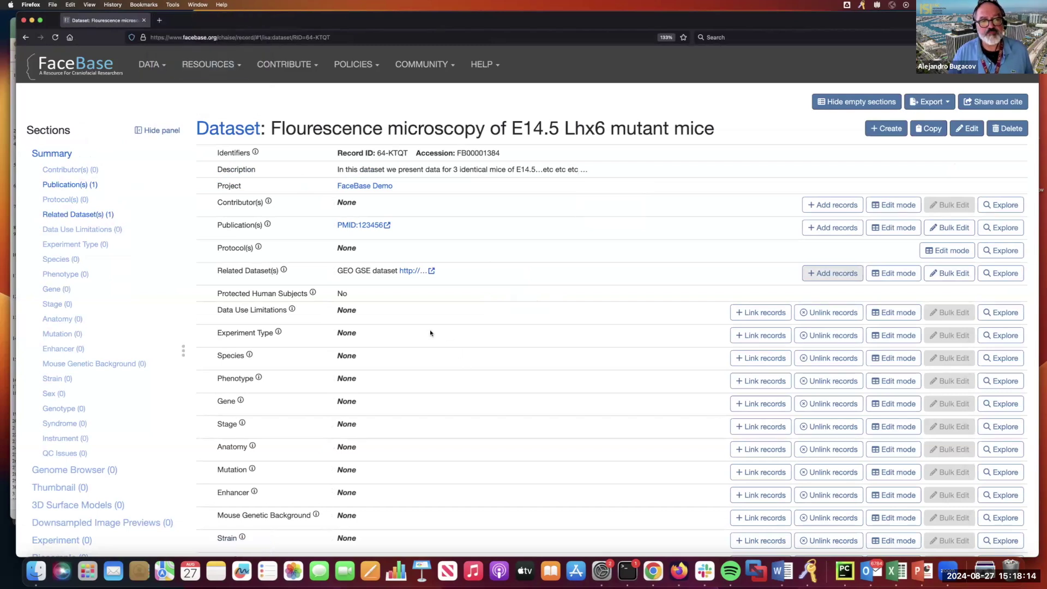
{"action": "mouse_move", "coordinate": [314, 293]}
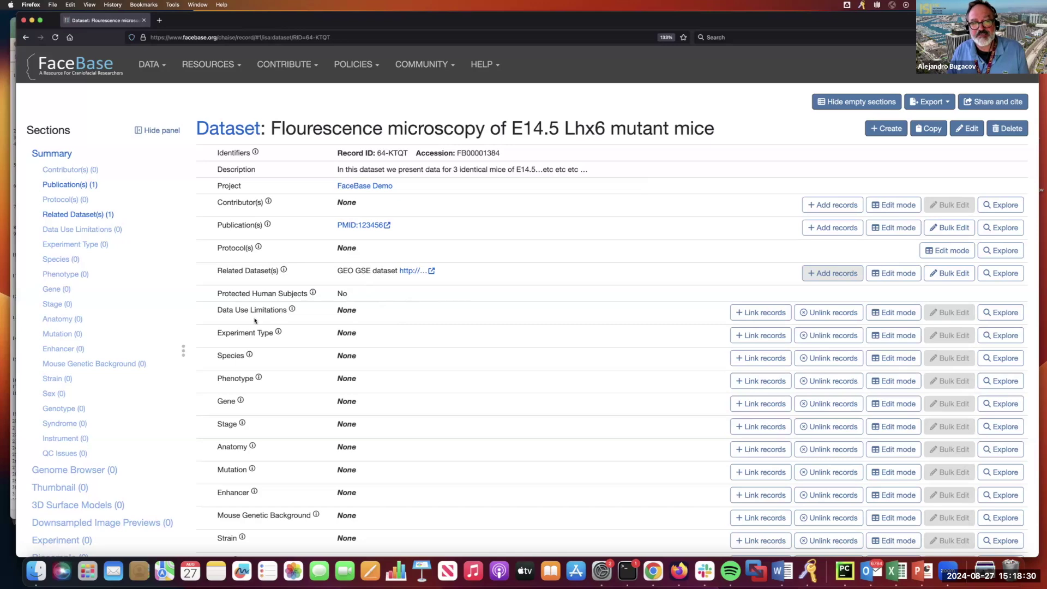
{"action": "mouse_move", "coordinate": [284, 309]}
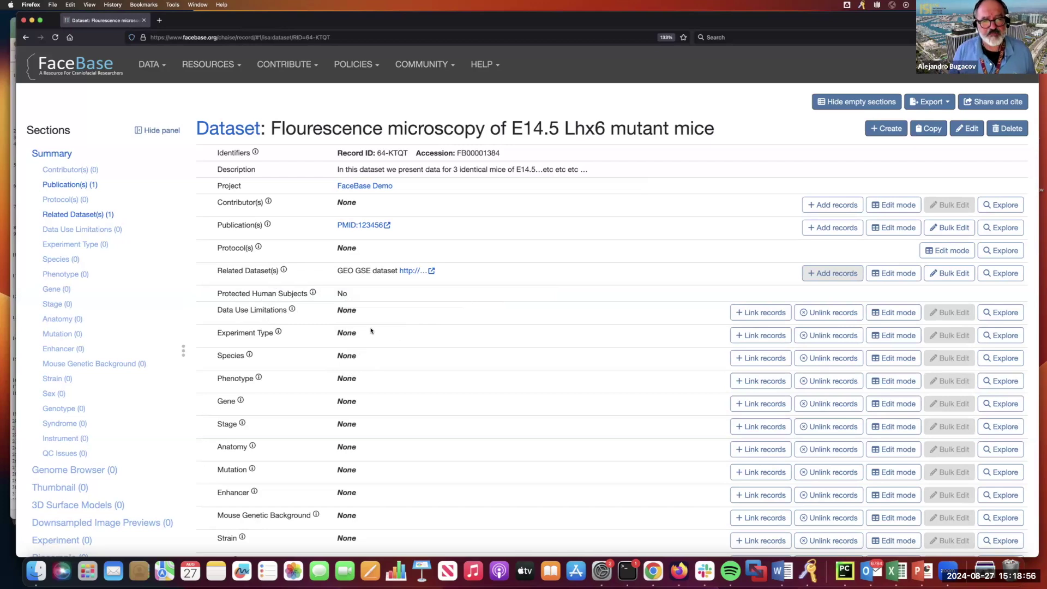
{"action": "scroll", "coordinate": [371, 330], "scroll_direction": "down", "scroll_amount": 3}
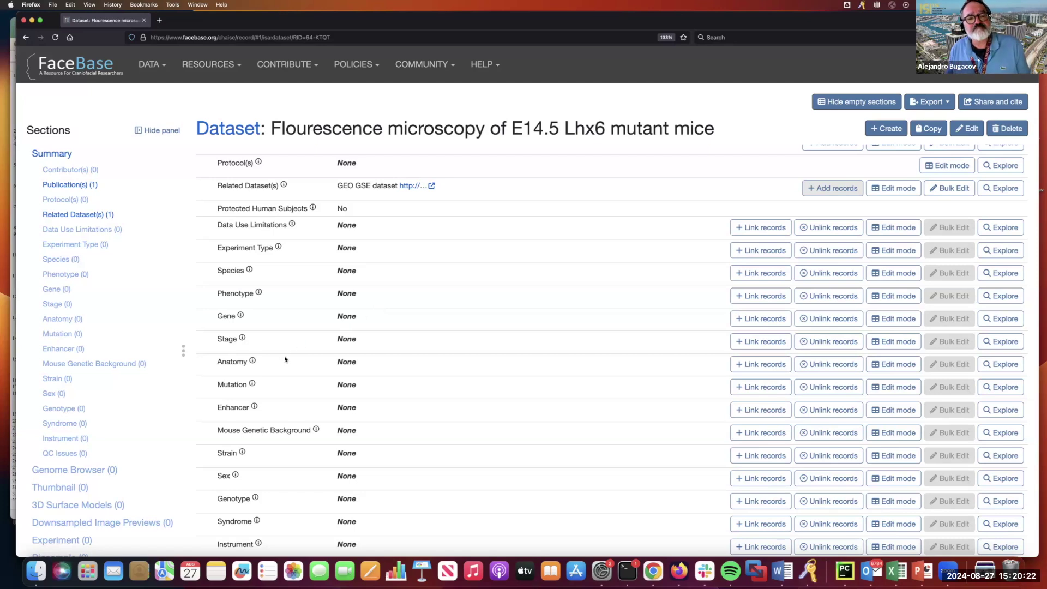
{"action": "mouse_move", "coordinate": [254, 498]}
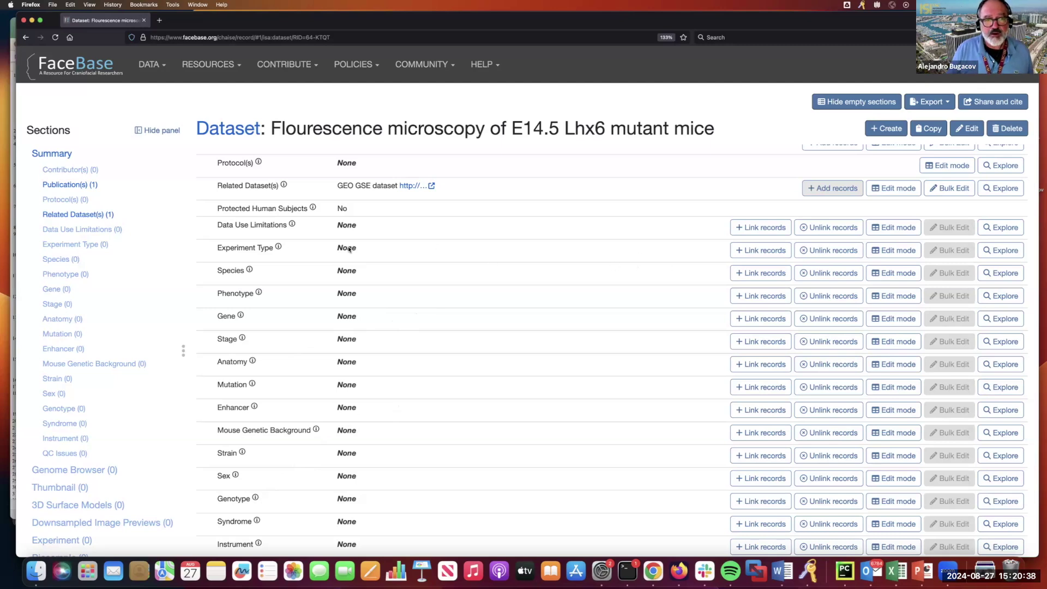
Search 'fluor' and link fluorescence microscopy as an experiment type.
{"action": "left_click", "coordinate": [751, 250]}
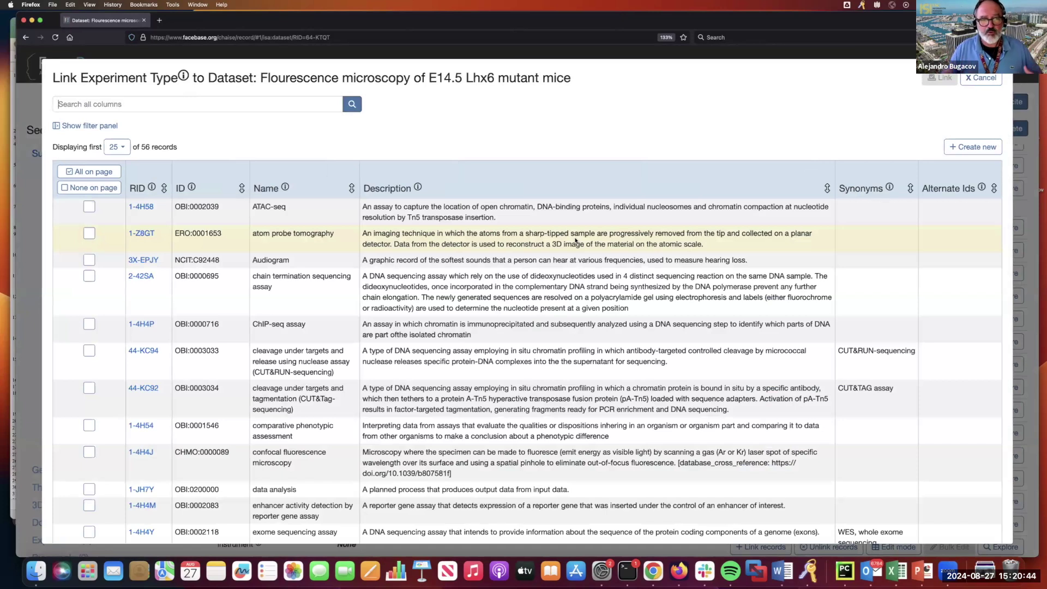
{"action": "left_click", "coordinate": [207, 104]}
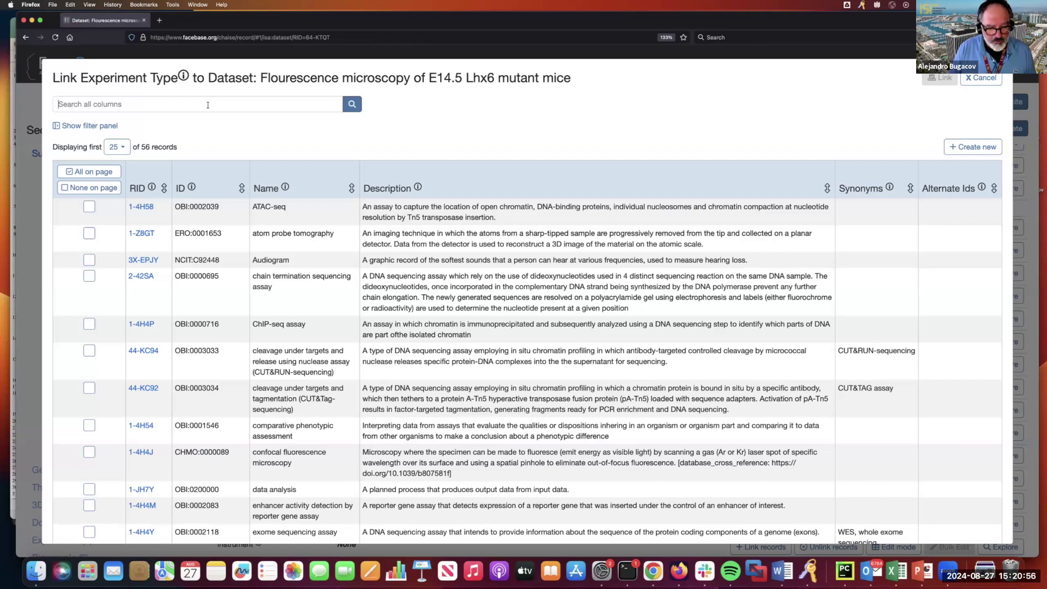
{"action": "type", "text": "fluor"}
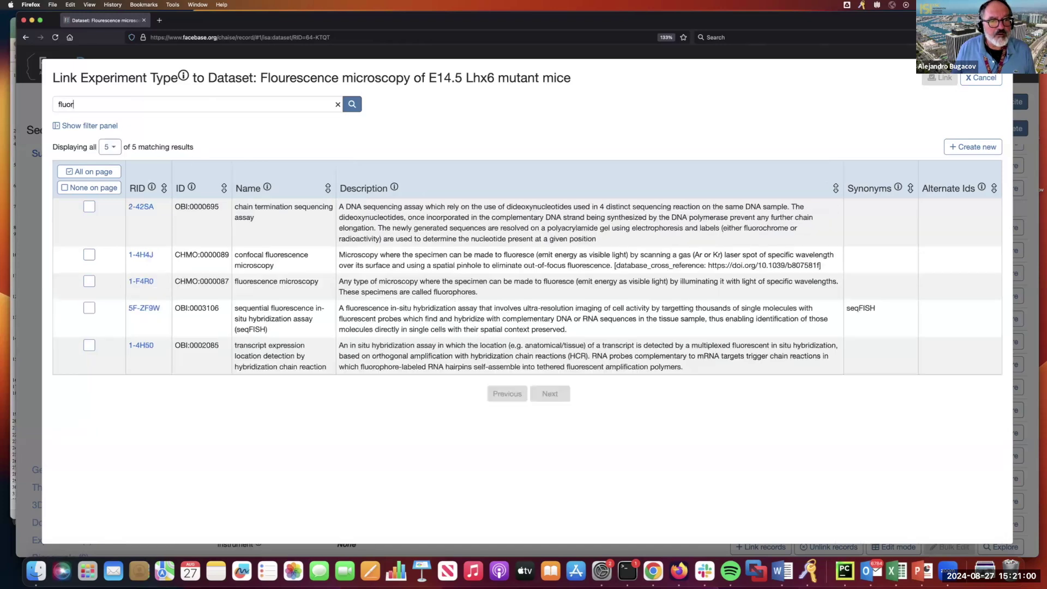
{"action": "left_click", "coordinate": [88, 280]}
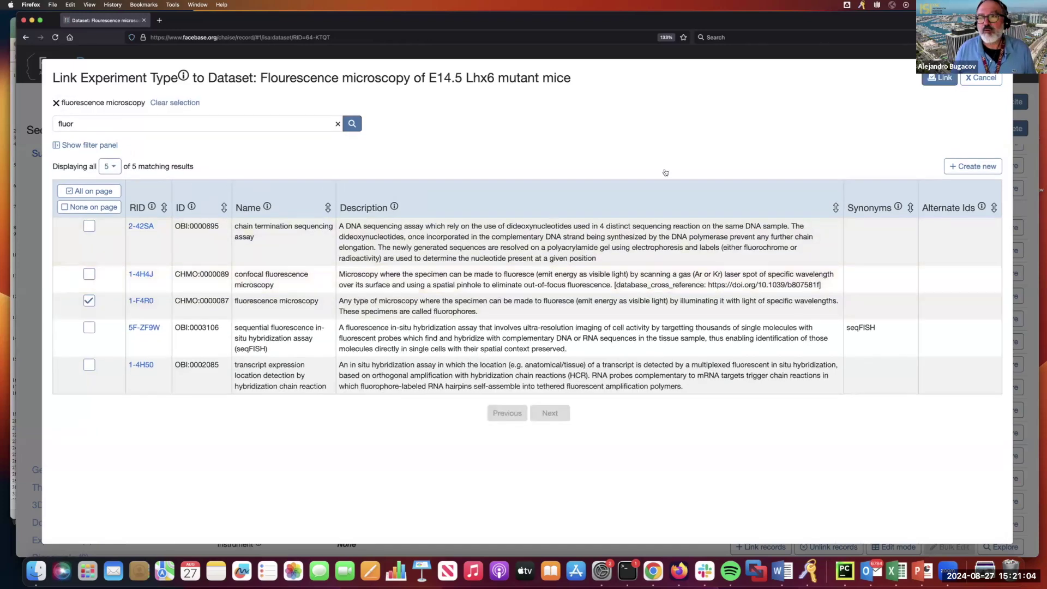
{"action": "left_click", "coordinate": [942, 78]}
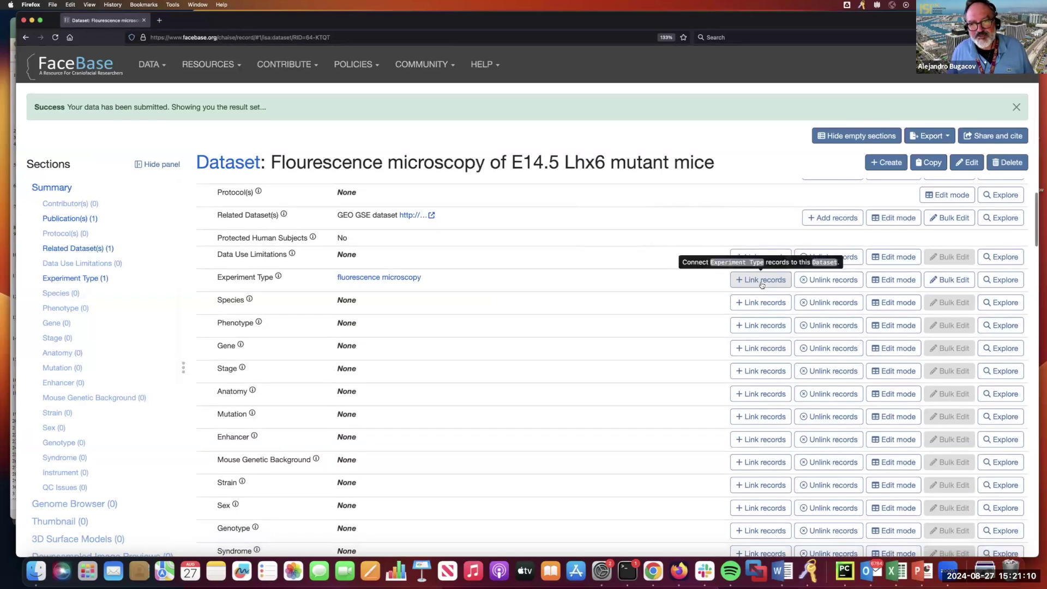
Search 'imaging' and link imaging assay as a second experiment type.
{"action": "left_click", "coordinate": [763, 285]}
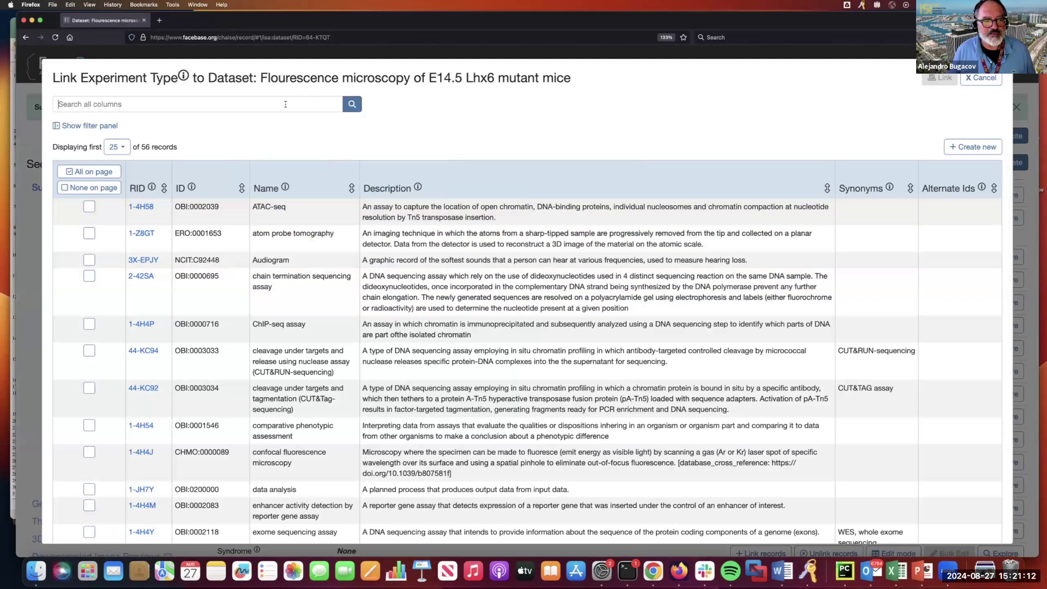
{"action": "left_click", "coordinate": [285, 104]}
{"action": "type", "text": "imaging"}
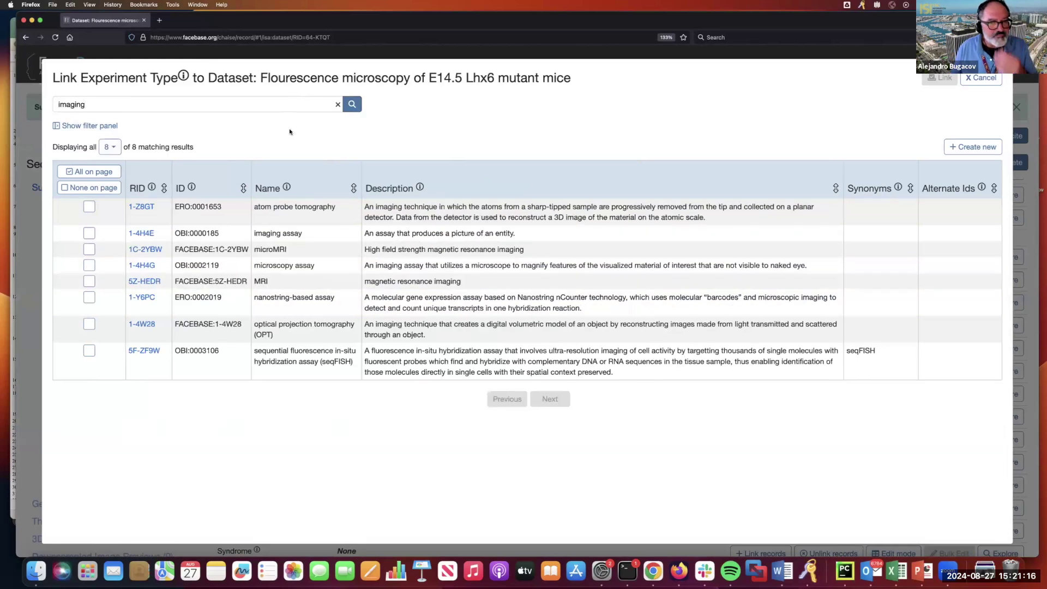
{"action": "left_click", "coordinate": [89, 234]}
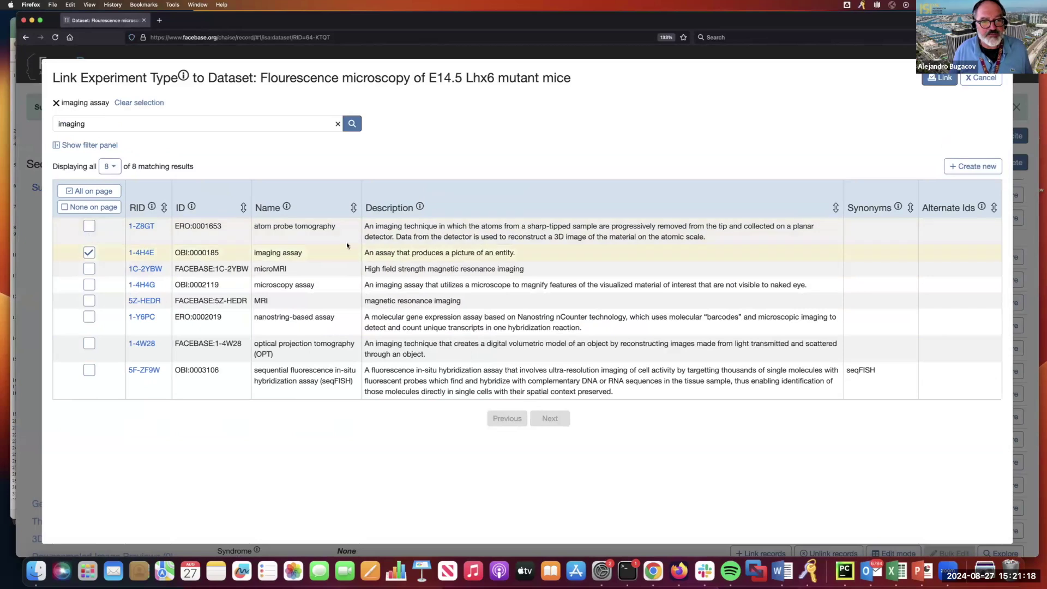
{"action": "left_click", "coordinate": [942, 78]}
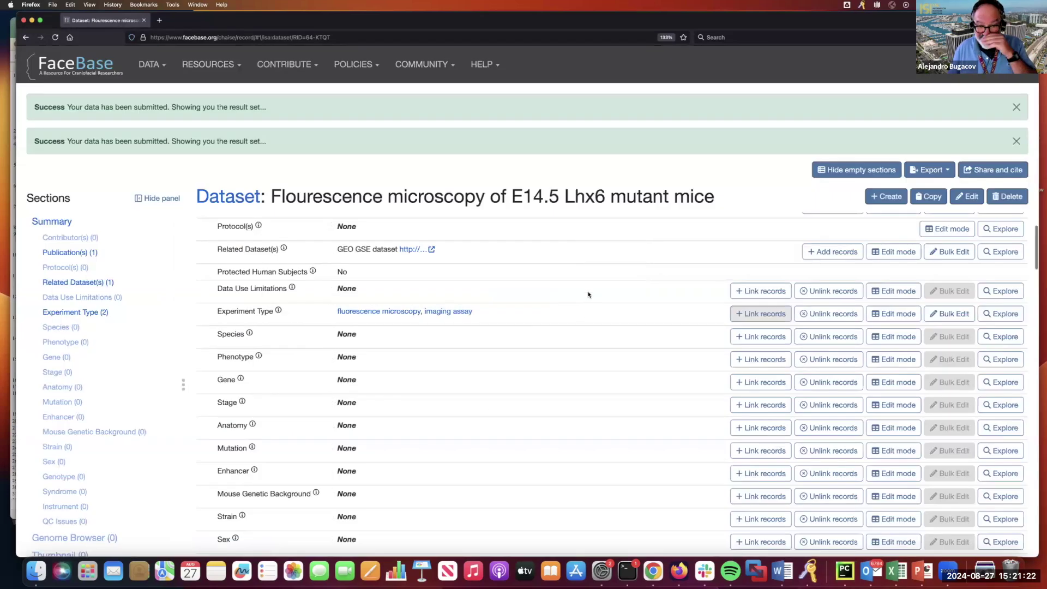
Link Mus musculus from the Species records to the Lhx6 mutant mice dataset.
{"action": "left_click", "coordinate": [743, 338]}
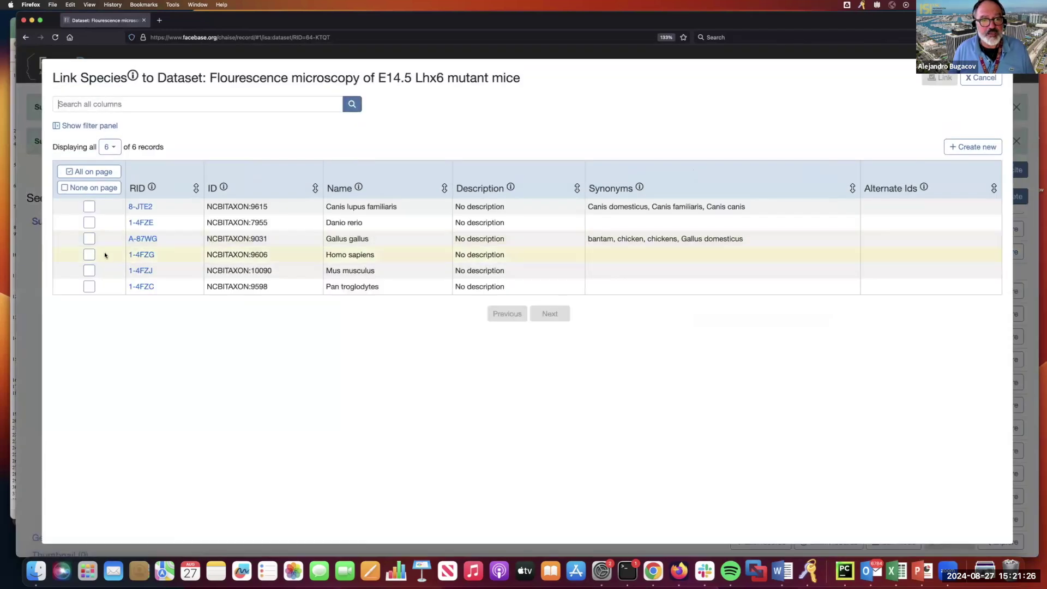
{"action": "left_click", "coordinate": [88, 271]}
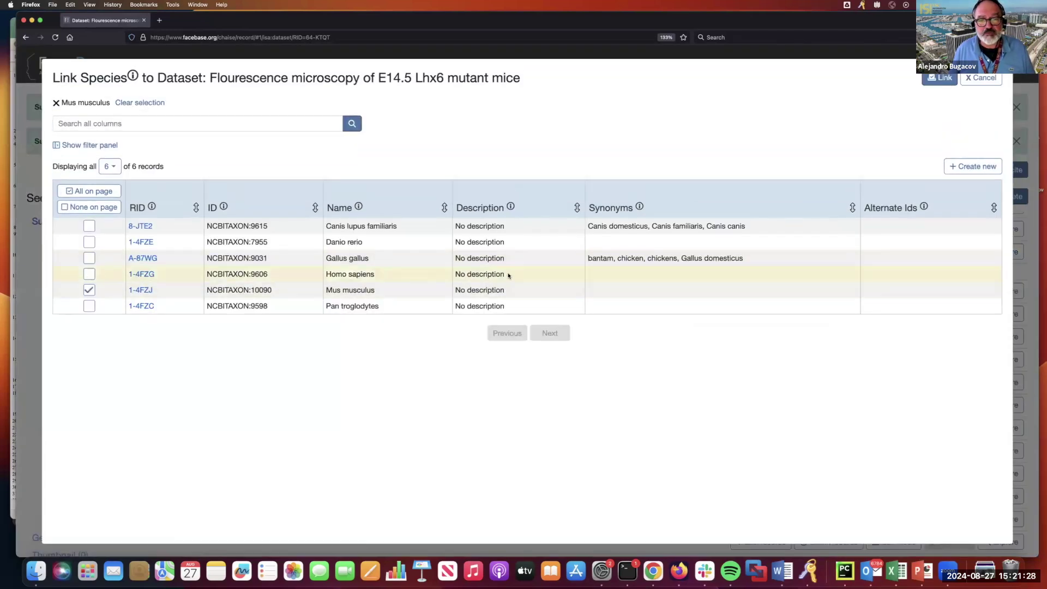
{"action": "left_click", "coordinate": [939, 78]}
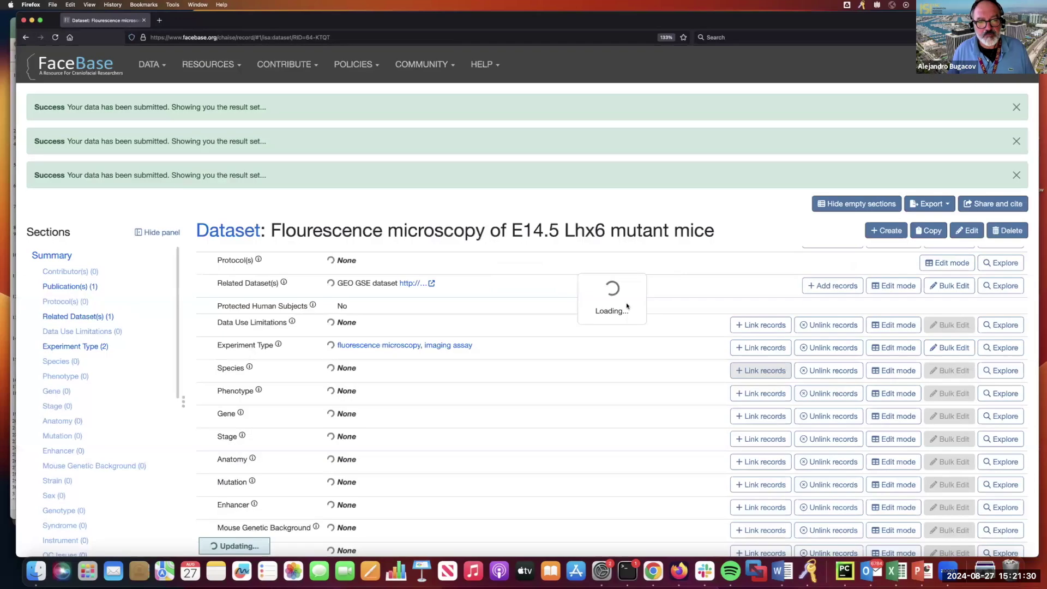
{"action": "scroll", "coordinate": [565, 304], "scroll_direction": "down", "scroll_amount": 2}
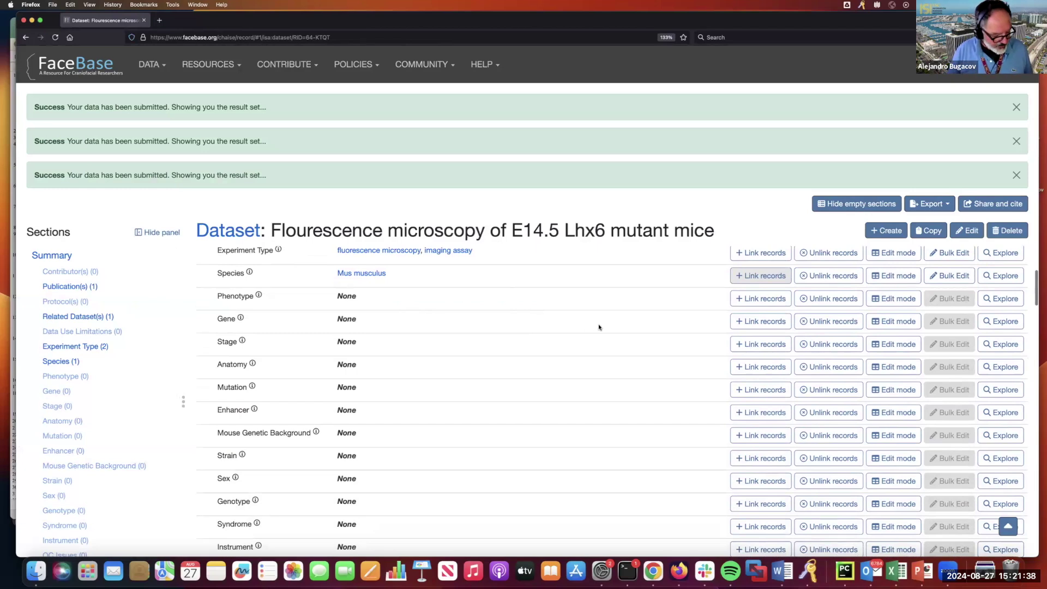
{"action": "scroll", "coordinate": [626, 324], "scroll_direction": "down", "scroll_amount": 1}
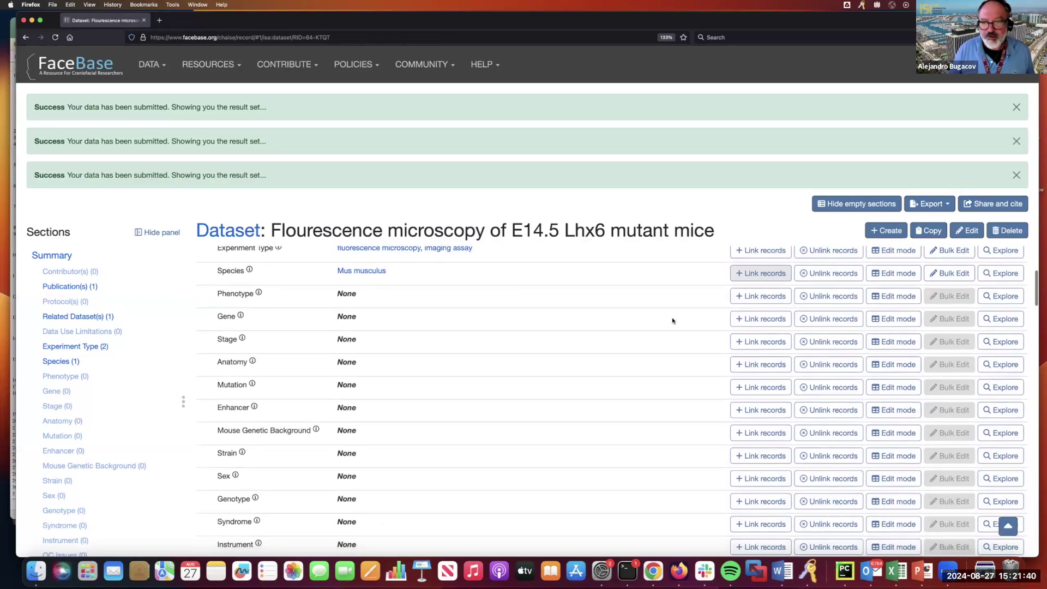
Search the gene records for 'Lhx' and link the mouse Lhx6 gene (2-WGY2) to the dataset.
{"action": "left_click", "coordinate": [758, 321]}
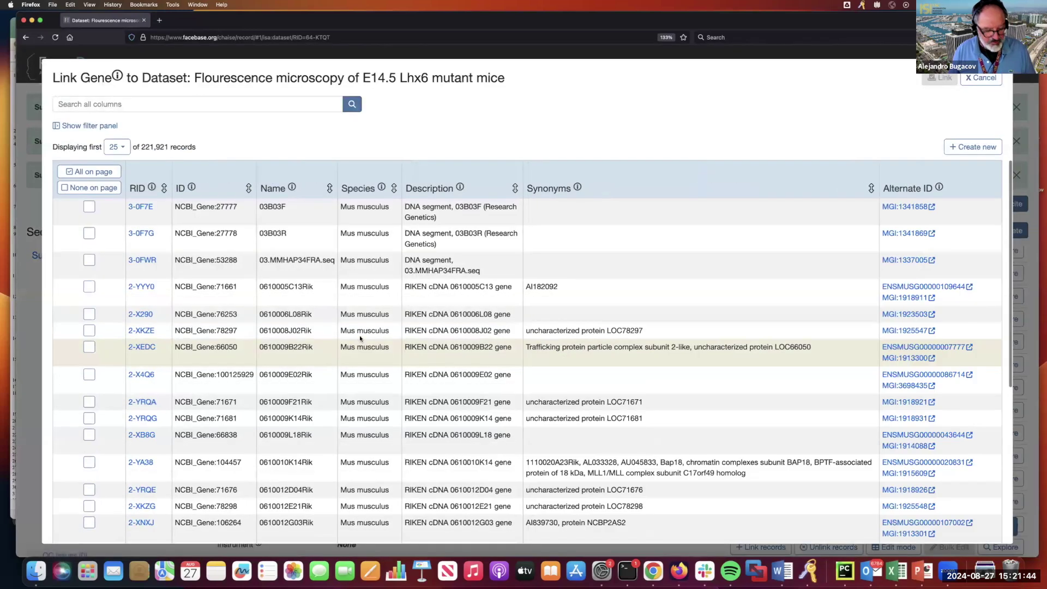
{"action": "left_click", "coordinate": [203, 104]}
{"action": "type", "text": "abnorma"}
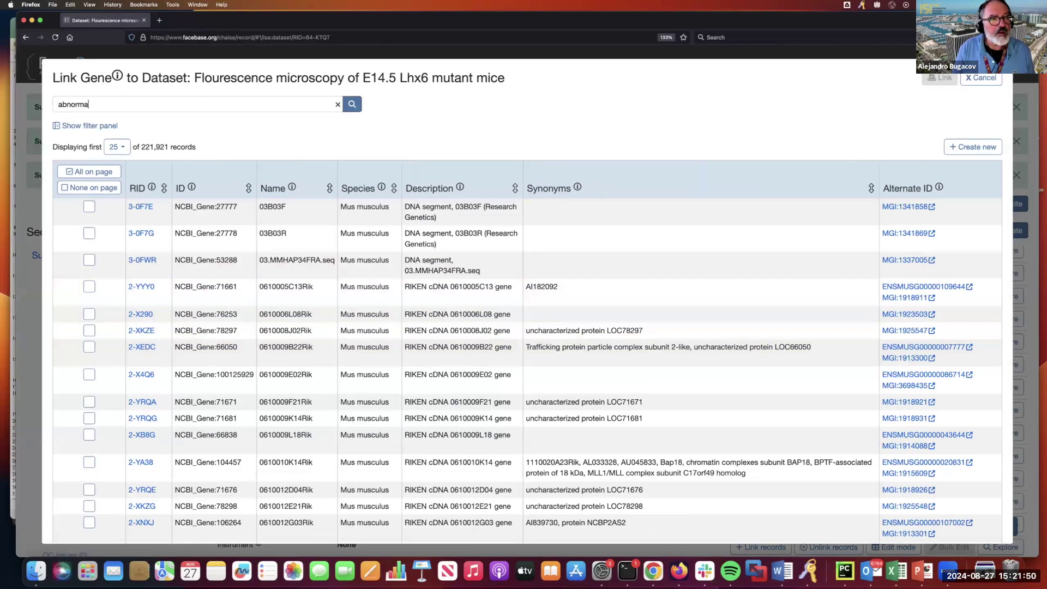
{"action": "type", "text": "oal"}
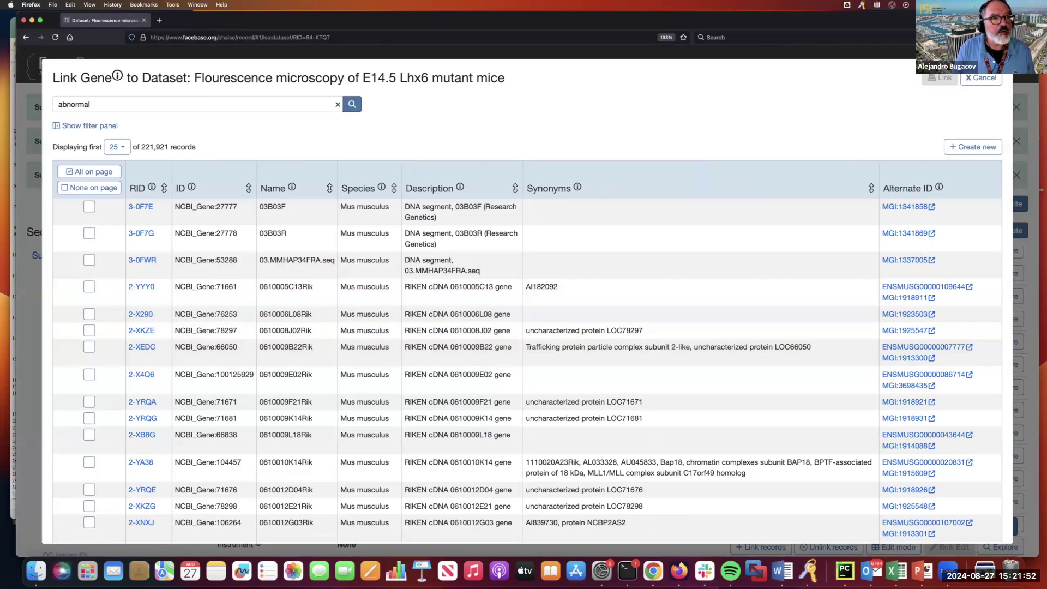
{"action": "type", "text": " molar"}
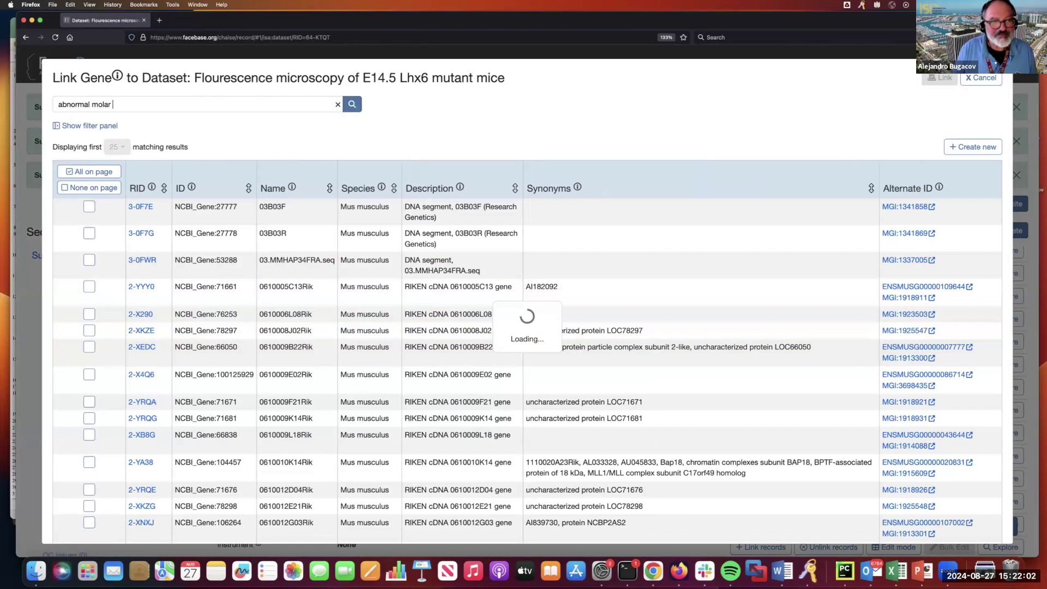
{"action": "key", "text": "BackSpace"}
{"action": "key", "text": "BackSpace"}
{"action": "key", "text": "BackSpace"}
{"action": "key", "text": "BackSpace"}
{"action": "key", "text": "BackSpace"}
{"action": "key", "text": "BackSpace"}
{"action": "key", "text": "BackSpace"}
{"action": "key", "text": "BackSpace"}
{"action": "key", "text": "BackSpace"}
{"action": "key", "text": "BackSpace"}
{"action": "key", "text": "BackSpace"}
{"action": "key", "text": "BackSpace"}
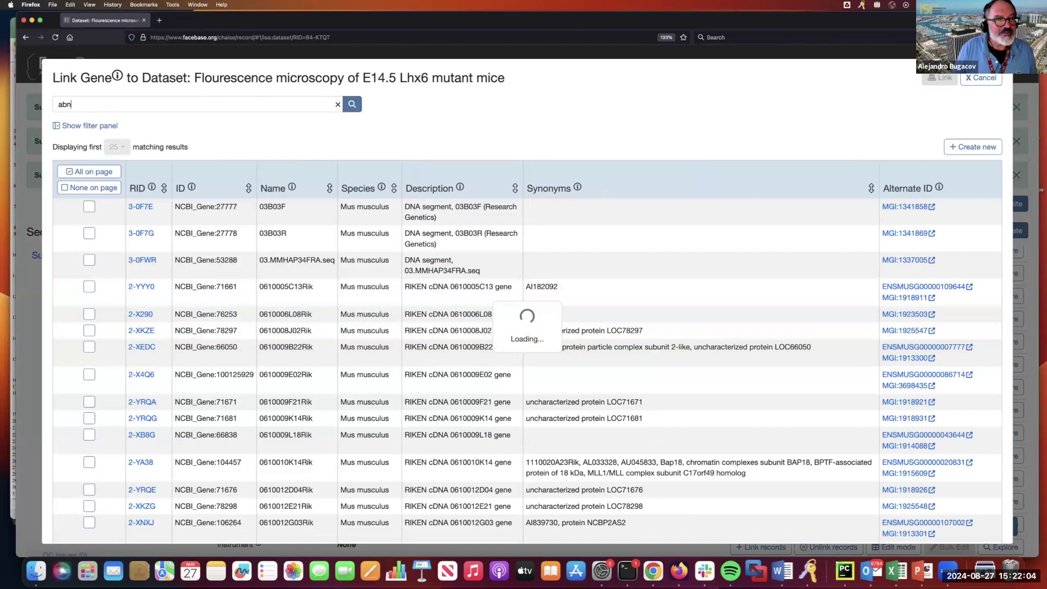
{"action": "type", "text": "Lh"}
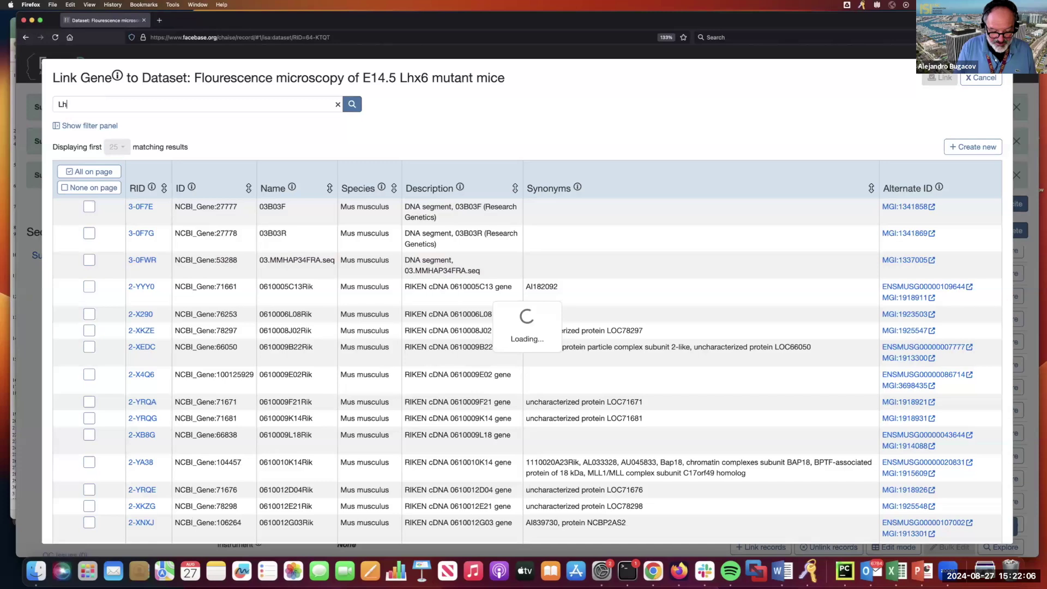
{"action": "type", "text": "x6"}
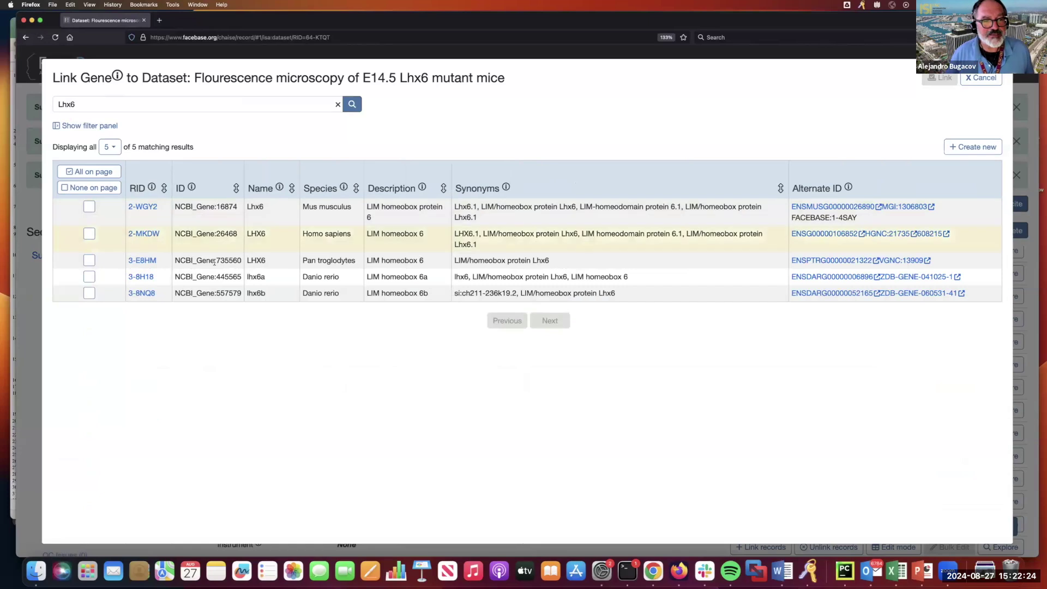
{"action": "left_click", "coordinate": [90, 206]}
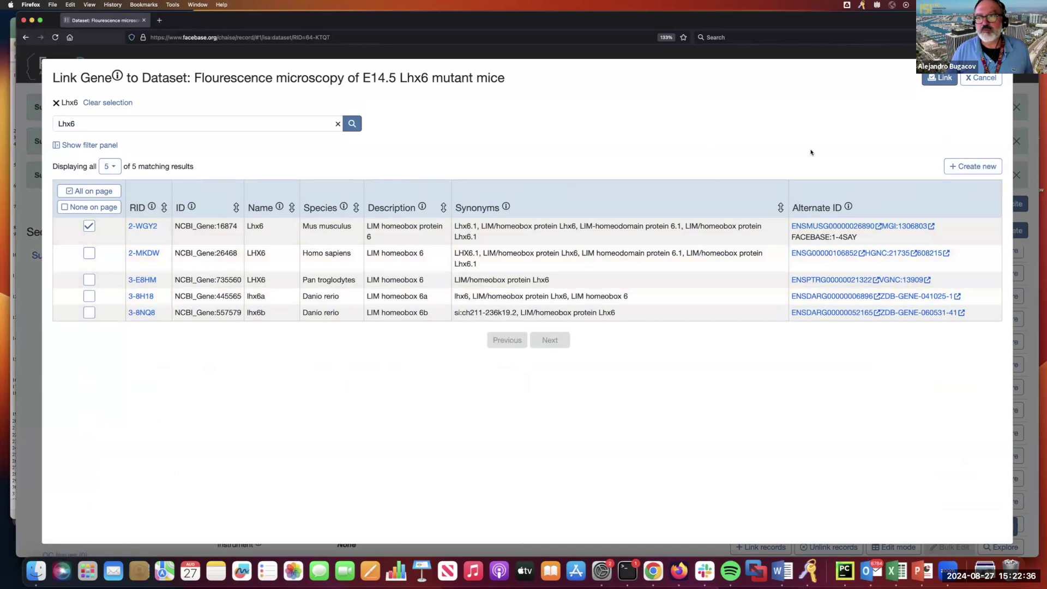
{"action": "left_click", "coordinate": [939, 77]}
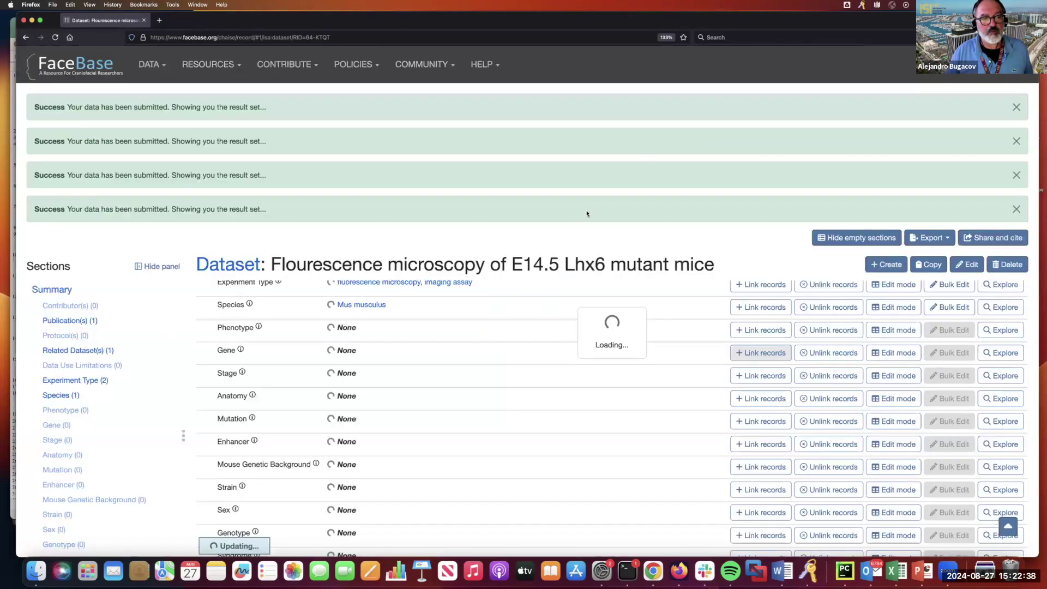
{"action": "scroll", "coordinate": [426, 297], "scroll_direction": "down", "scroll_amount": 3}
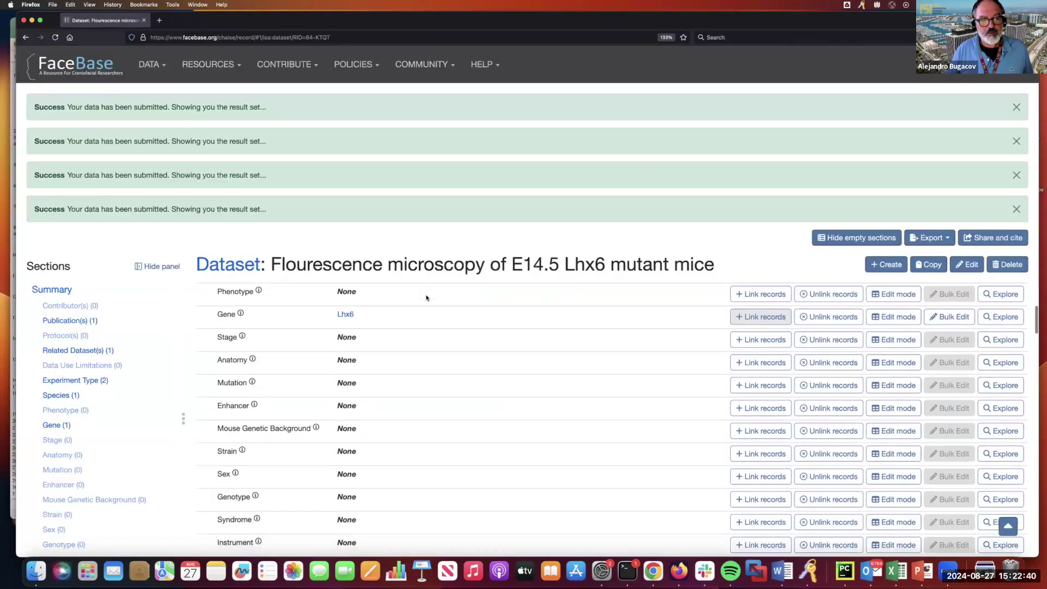
{"action": "scroll", "coordinate": [420, 335], "scroll_direction": "up", "scroll_amount": 4}
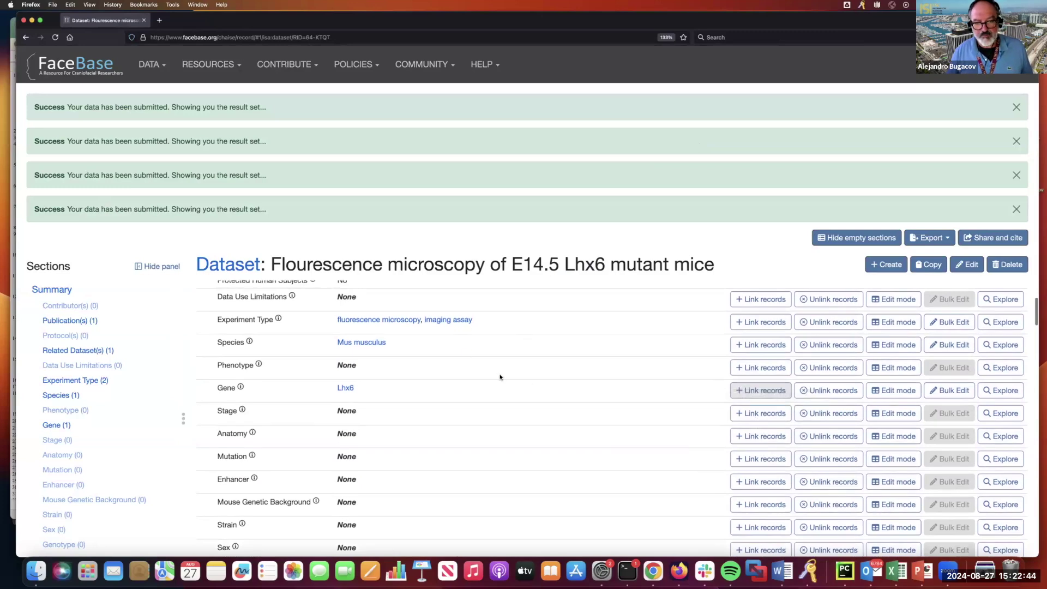
Search the stage records for '14.5' and link the E14.5 mouse embryonic stage.
{"action": "left_click", "coordinate": [751, 416]}
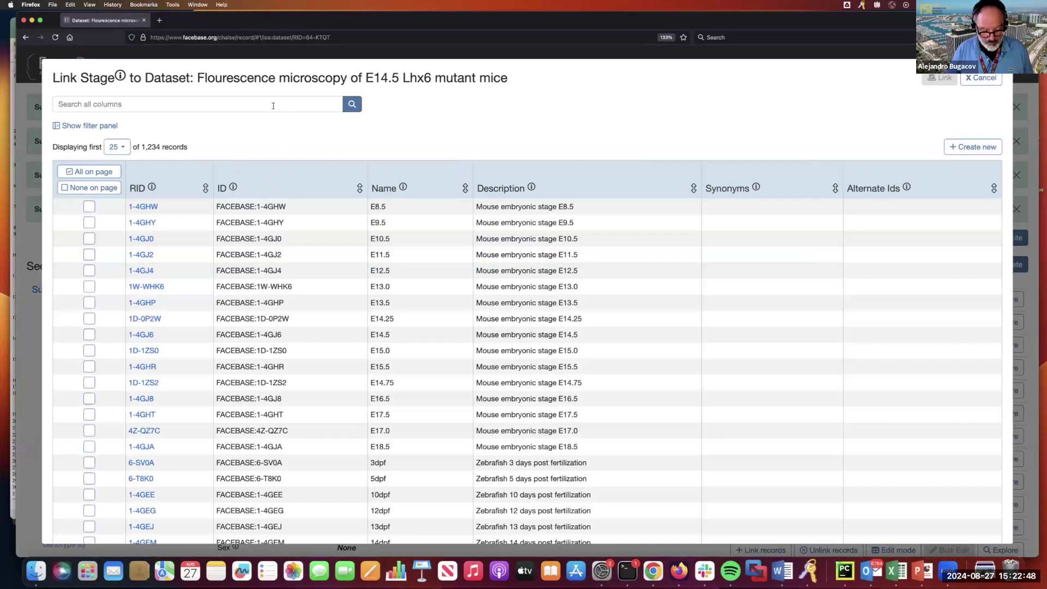
{"action": "left_click", "coordinate": [273, 106]}
{"action": "type", "text": "14.6"}
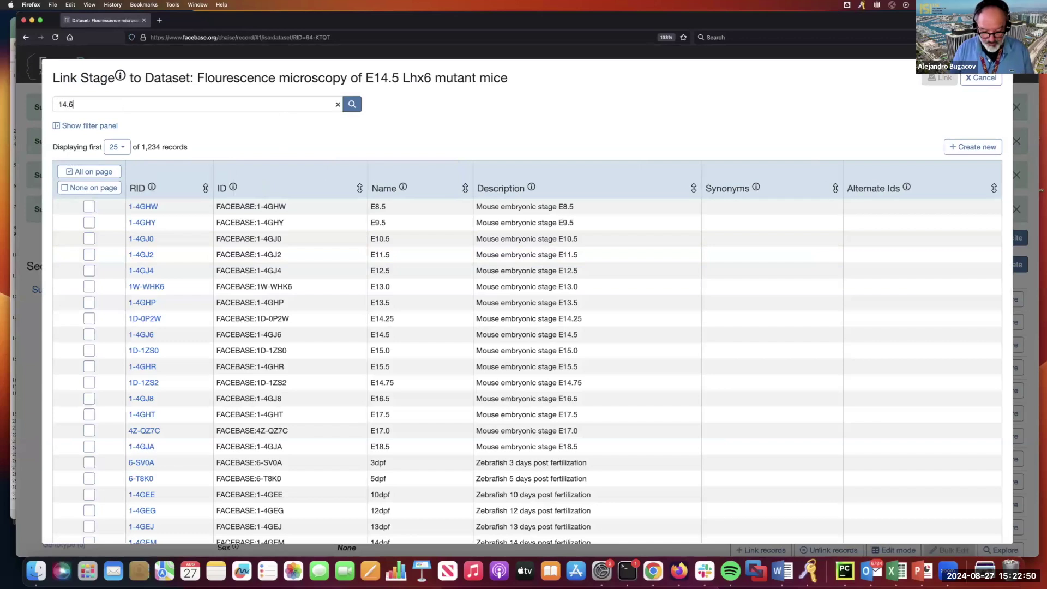
{"action": "key", "text": "BackSpace"}
{"action": "type", "text": "5"}
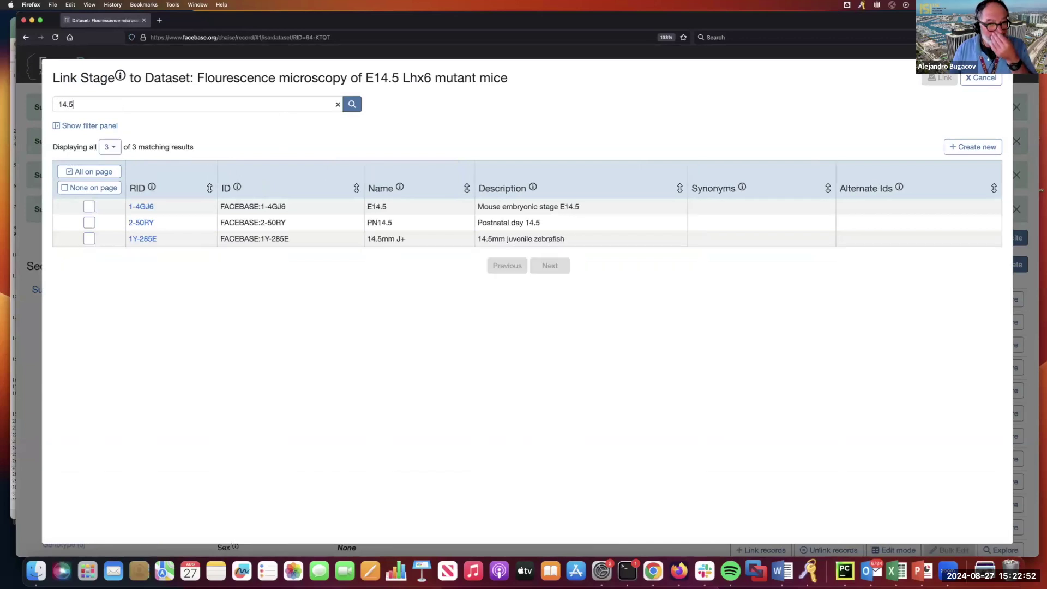
{"action": "left_click", "coordinate": [89, 206]}
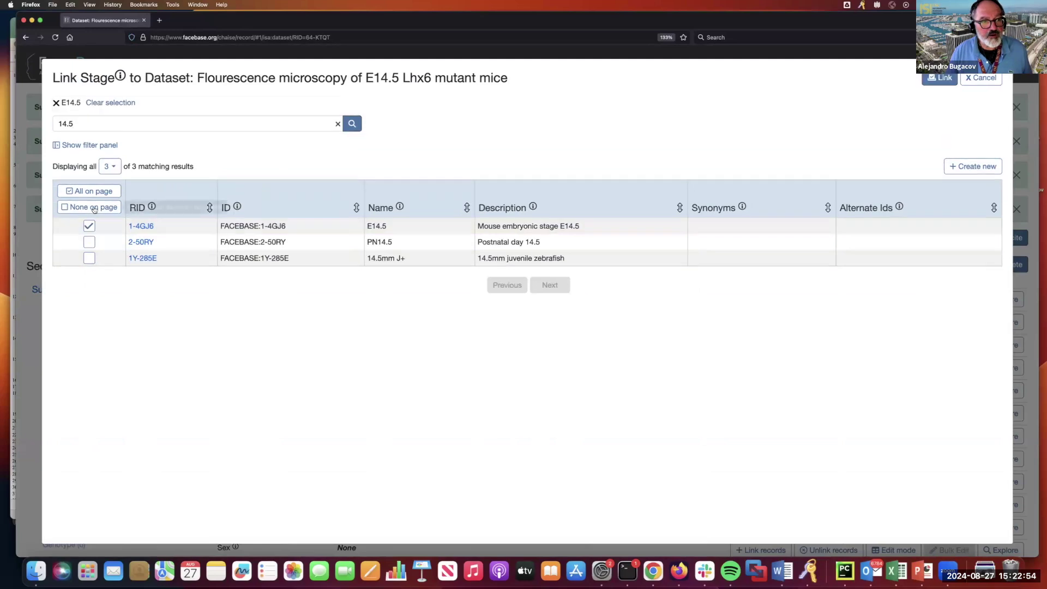
{"action": "left_click", "coordinate": [940, 78]}
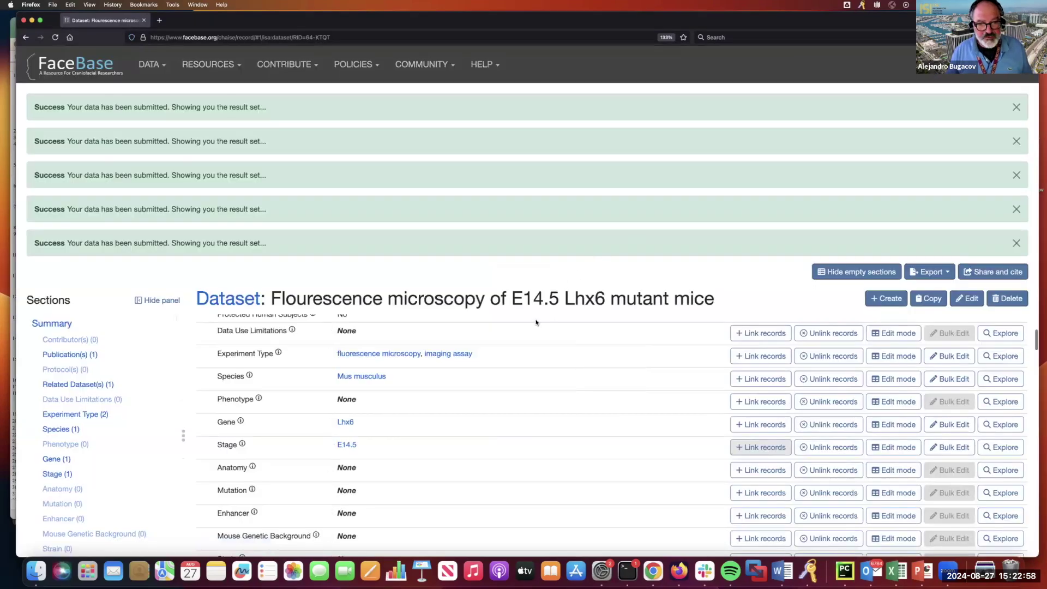
Dismiss all five Success banners.
{"action": "left_click", "coordinate": [1016, 107]}
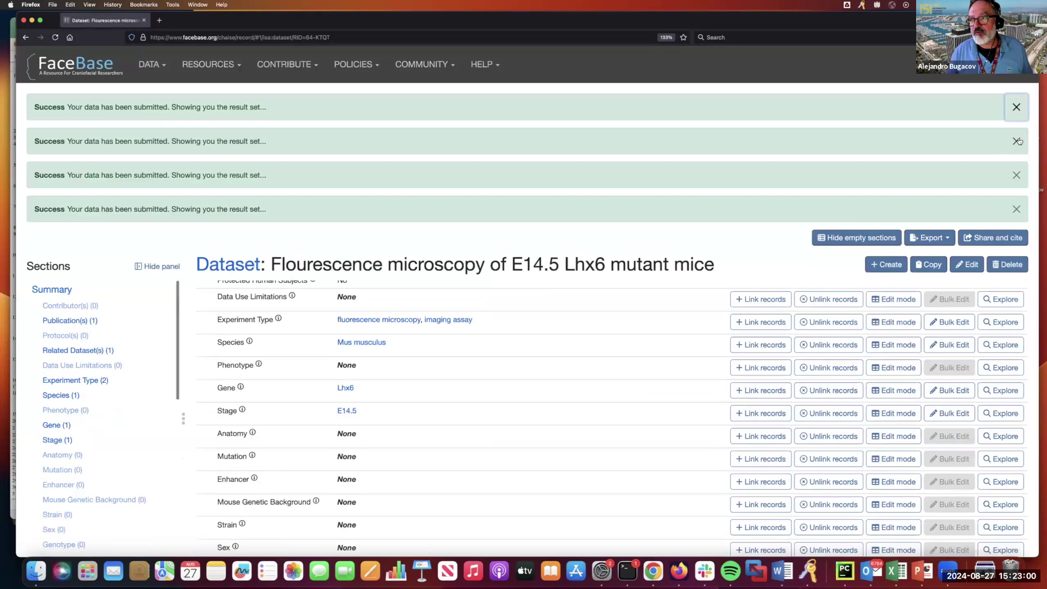
{"action": "left_click", "coordinate": [1018, 140]}
{"action": "left_click", "coordinate": [1016, 173]}
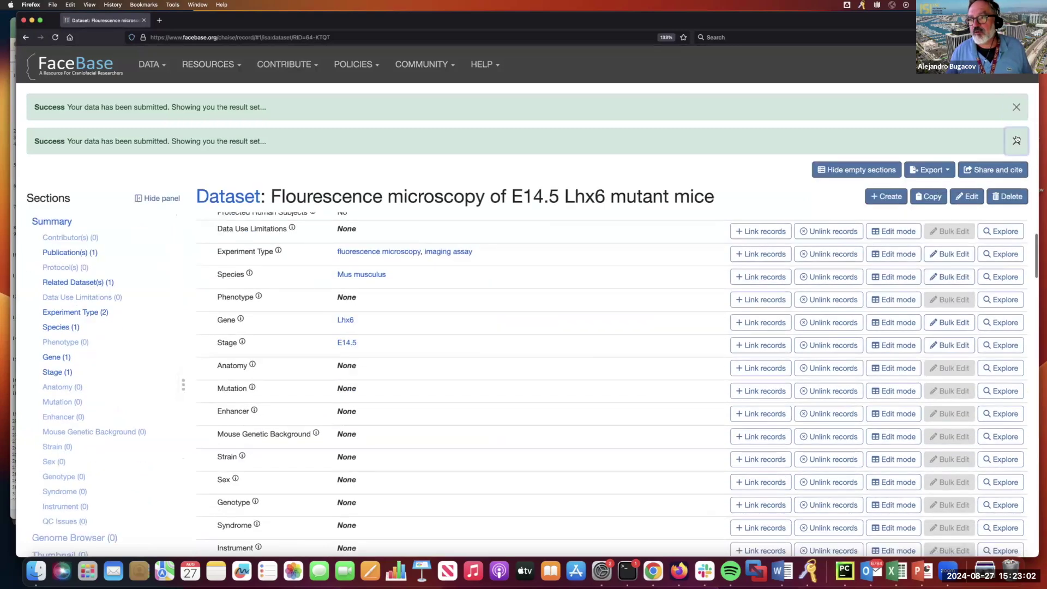
{"action": "left_click", "coordinate": [1017, 140]}
{"action": "left_click", "coordinate": [1016, 107]}
{"action": "scroll", "coordinate": [610, 207], "scroll_direction": "up", "scroll_amount": 1}
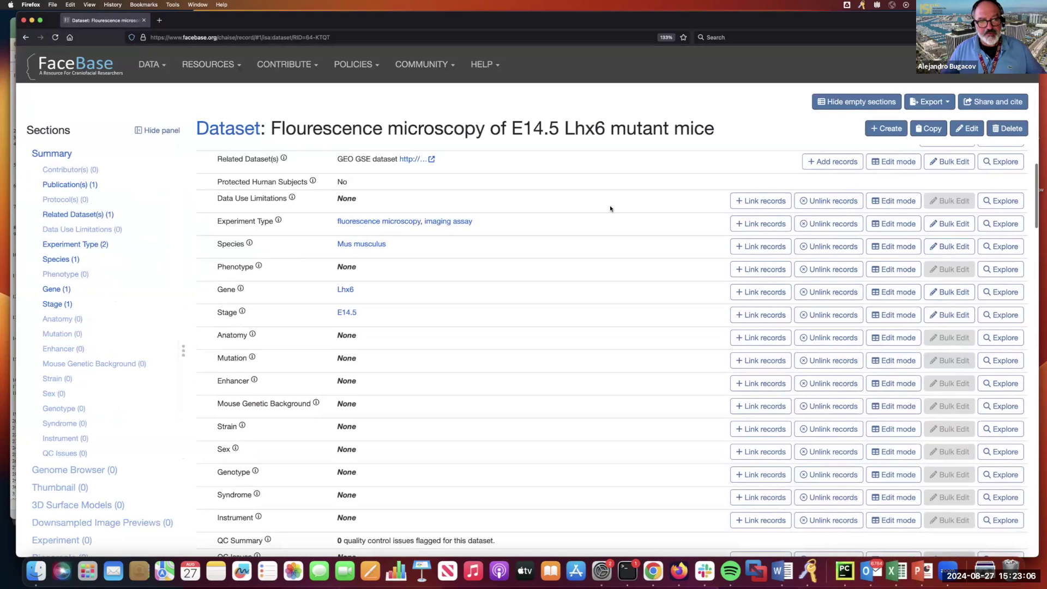
Search anatomy for 'root of molar tooth' and link that term.
{"action": "left_click", "coordinate": [761, 338]}
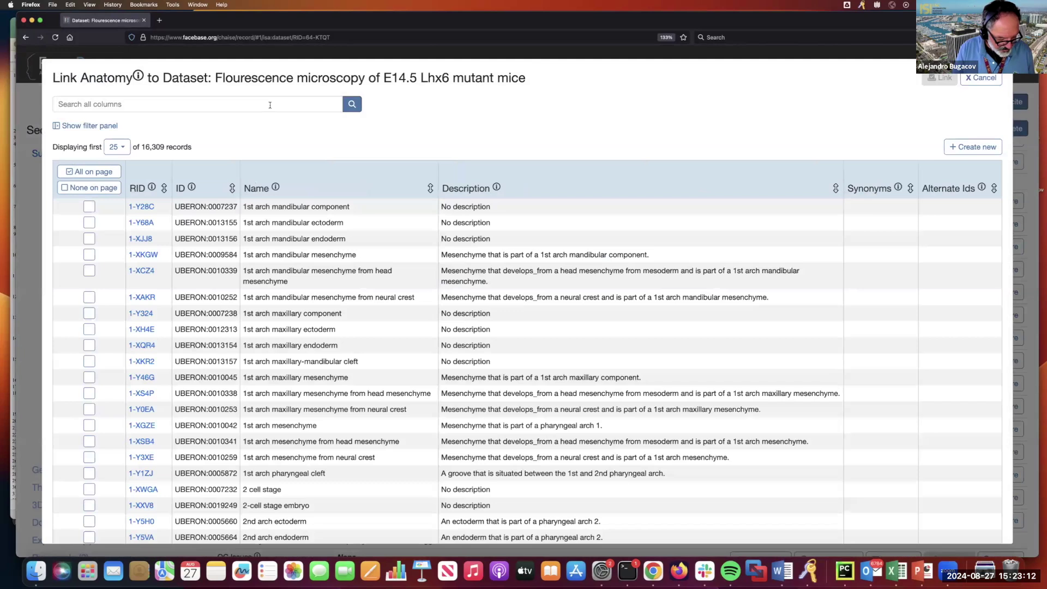
{"action": "type", "text": "root of molaer tooth"}
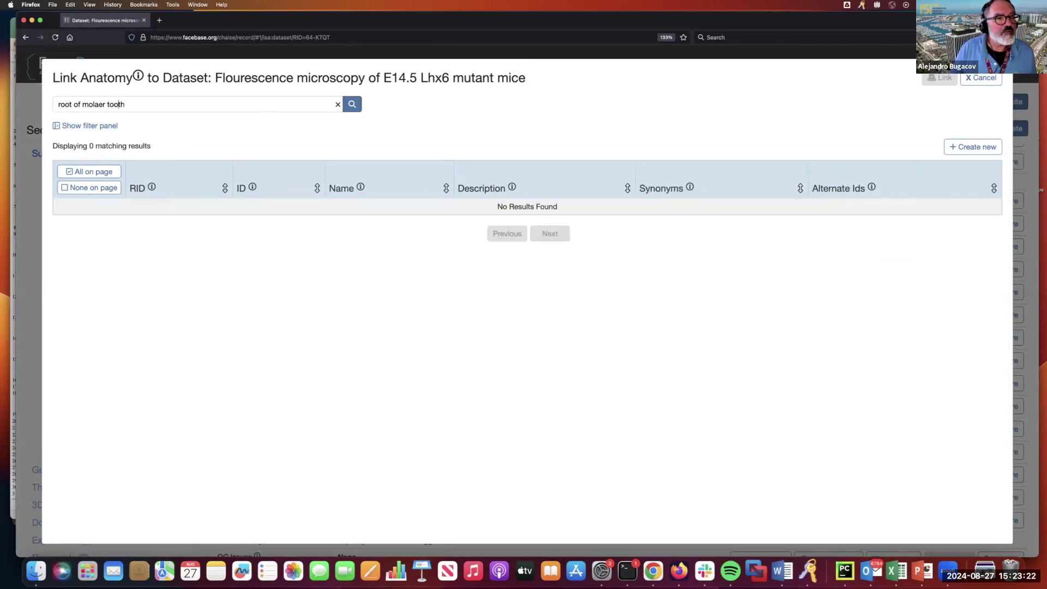
{"action": "key", "text": "Delete"}
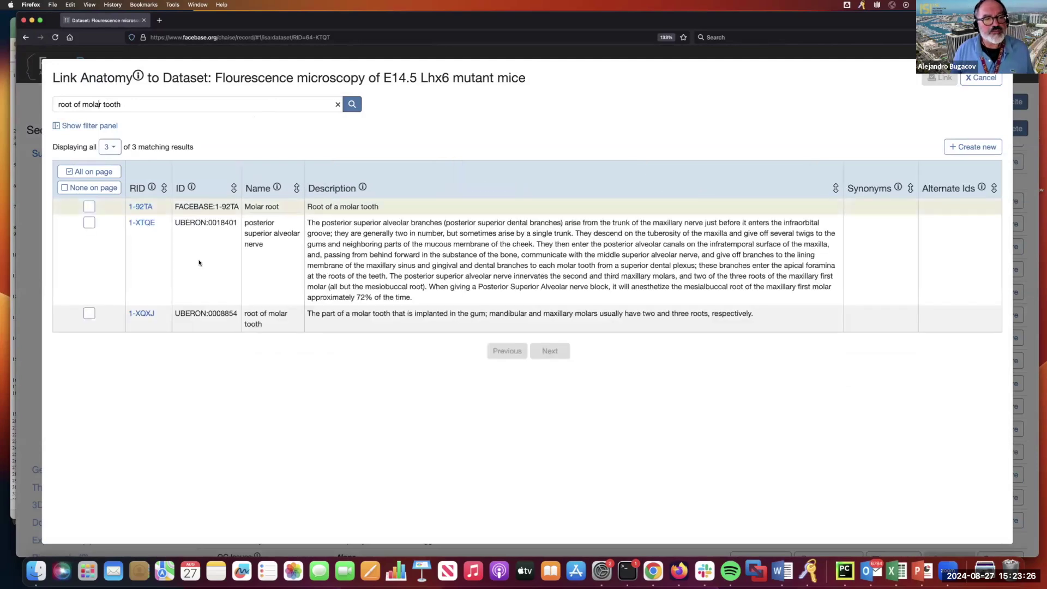
{"action": "left_click", "coordinate": [89, 315]}
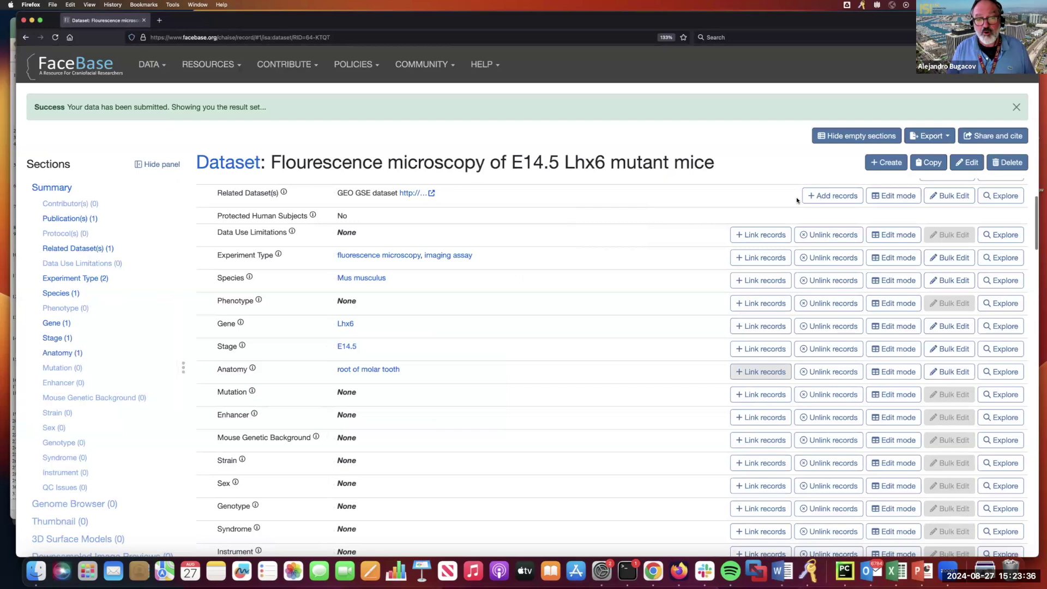
Search anatomy for 'mandible' and link the bone of lower jaw term.
{"action": "left_click", "coordinate": [767, 373]}
{"action": "type", "text": "mandible"}
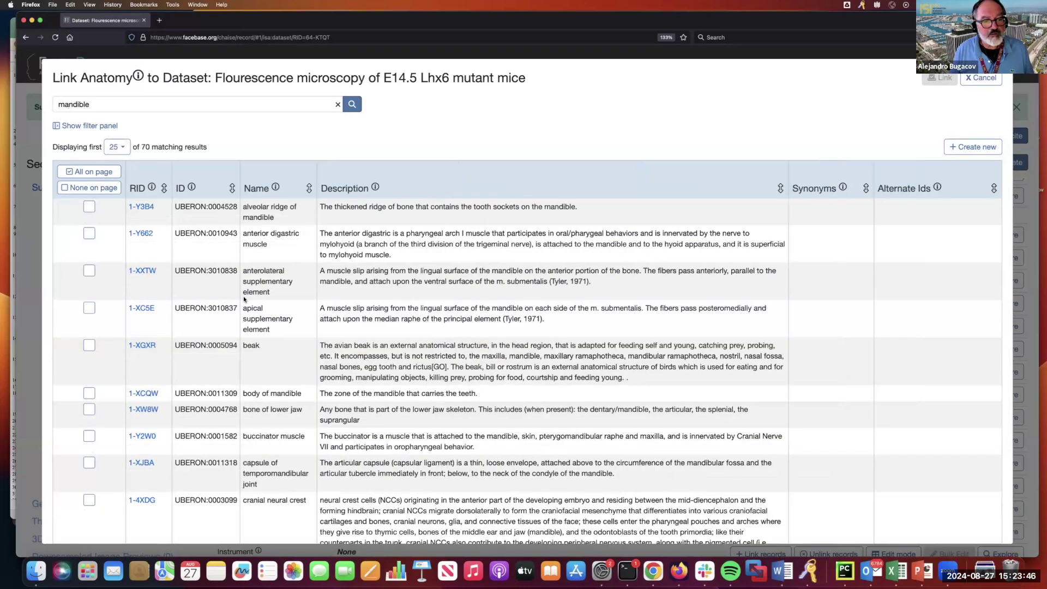
{"action": "scroll", "coordinate": [159, 307], "scroll_direction": "down", "scroll_amount": 3}
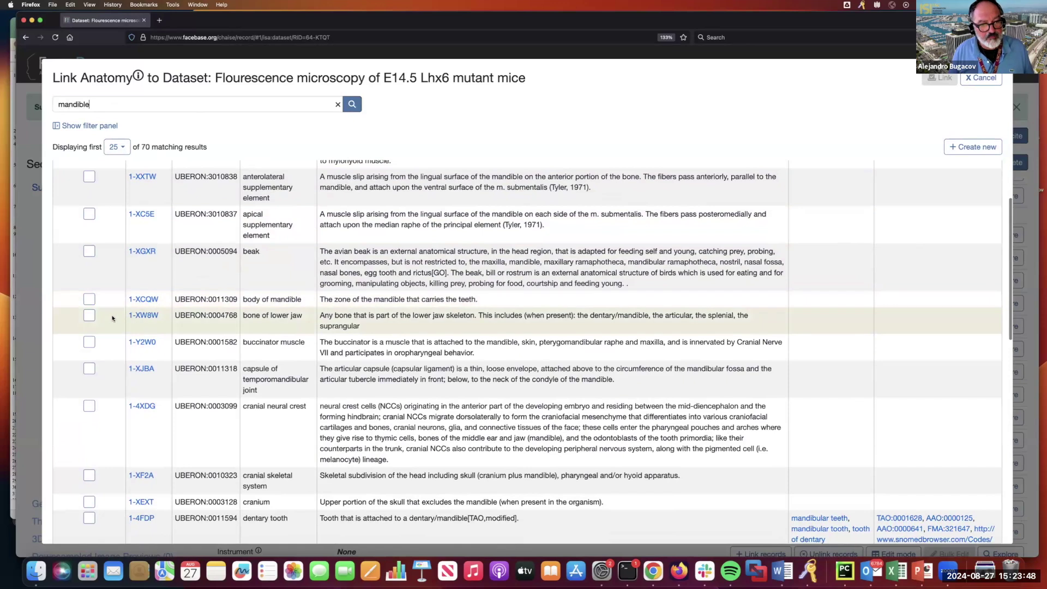
{"action": "left_click", "coordinate": [87, 316]}
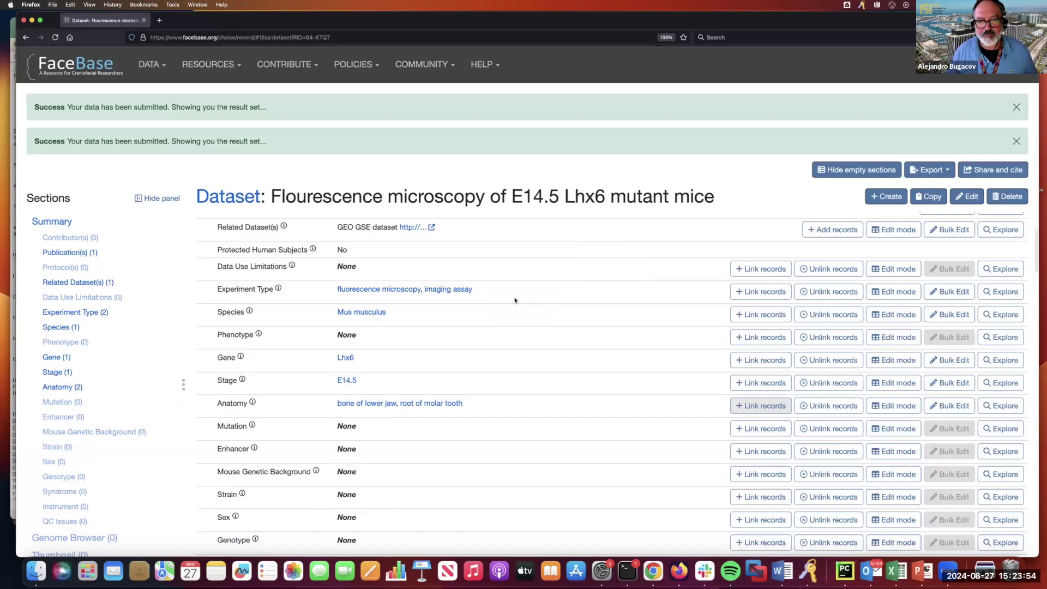
{"action": "scroll", "coordinate": [396, 274], "scroll_direction": "down", "scroll_amount": 5}
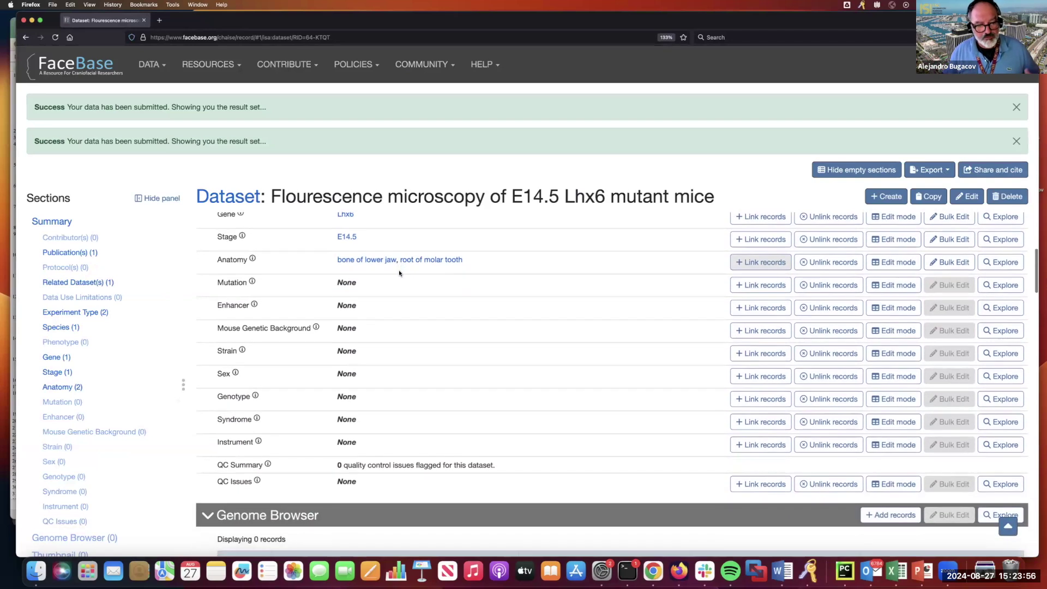
{"action": "scroll", "coordinate": [522, 314], "scroll_direction": "up", "scroll_amount": 2}
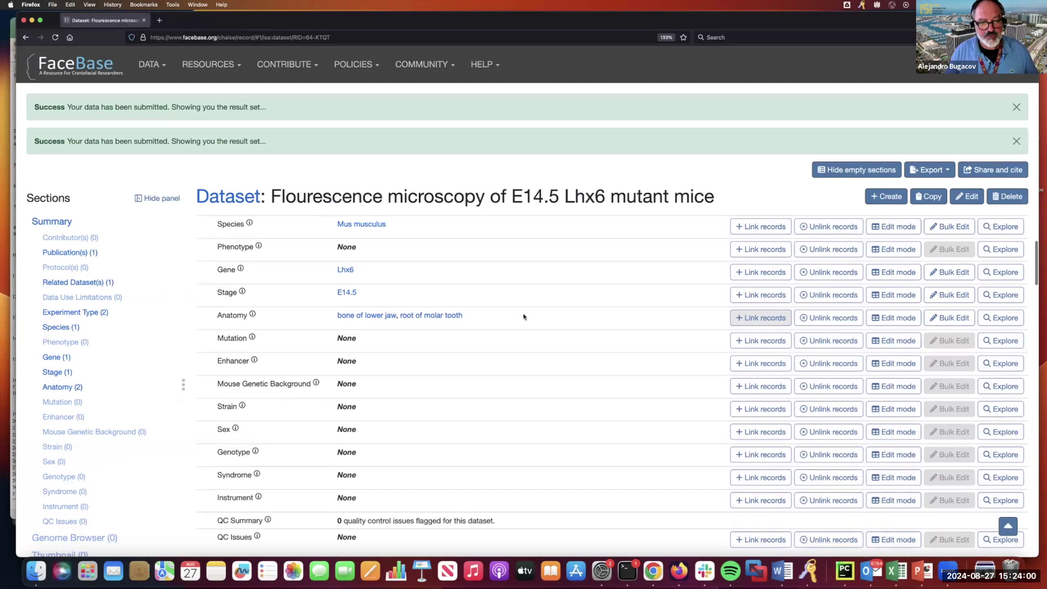
Search the genotype records for 'Lhx6' and link the Lhx6-/- genotype.
{"action": "left_click", "coordinate": [762, 455]}
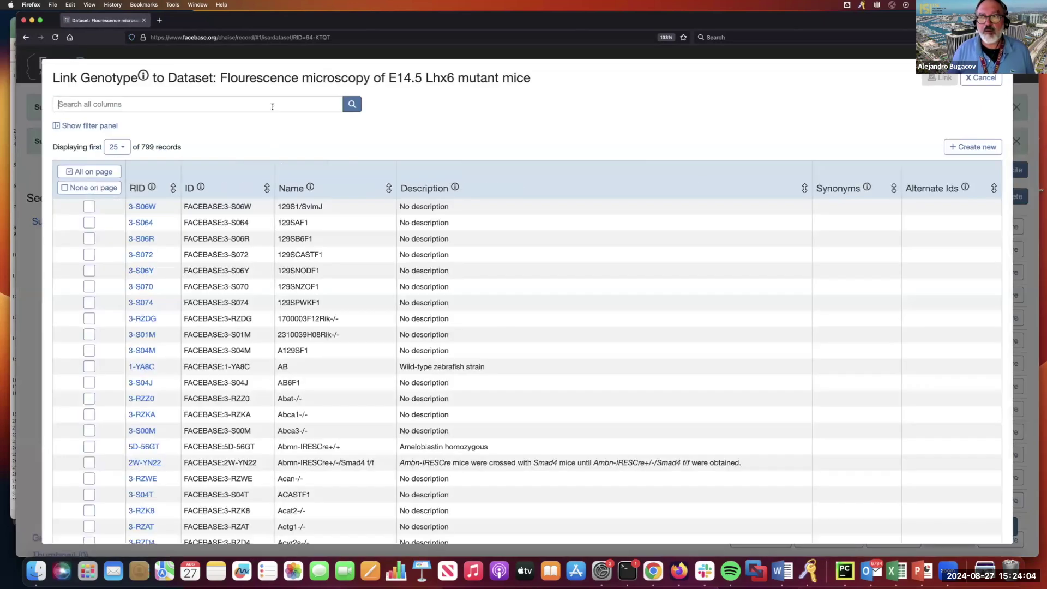
{"action": "type", "text": "L"}
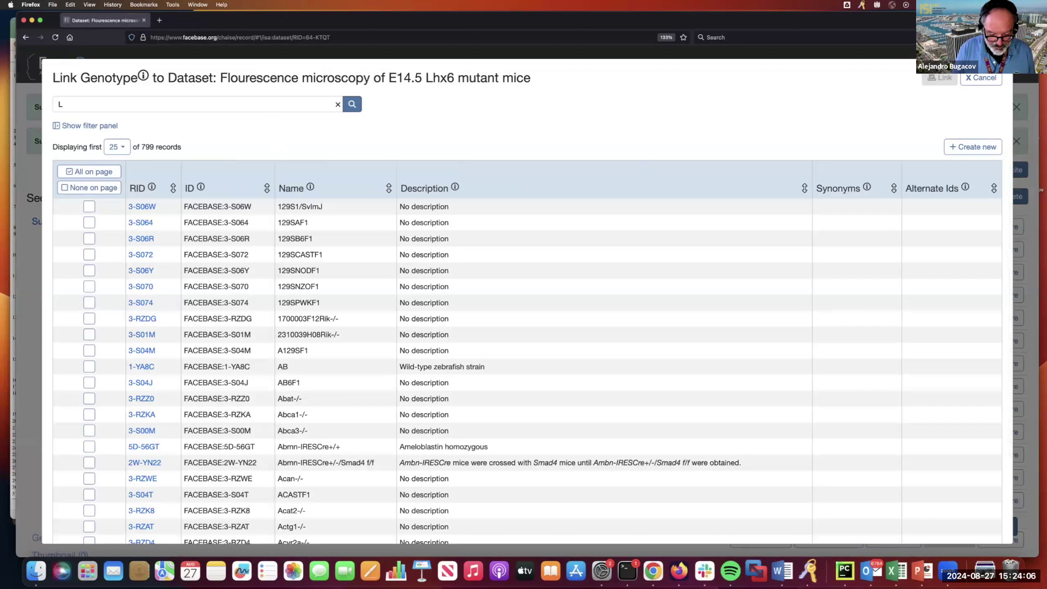
{"action": "type", "text": "hx6"}
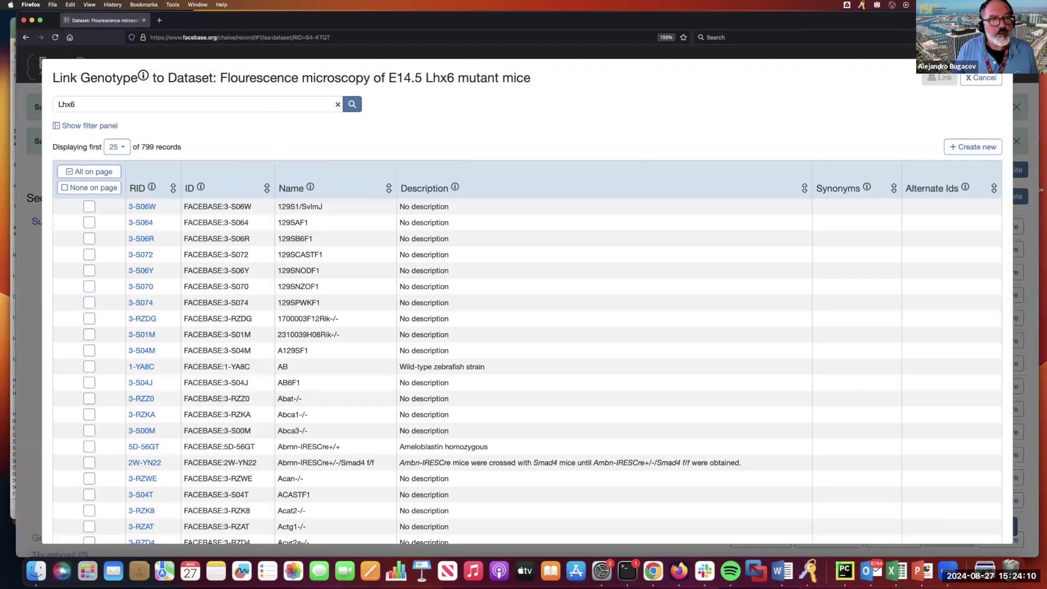
{"action": "key", "text": "Return"}
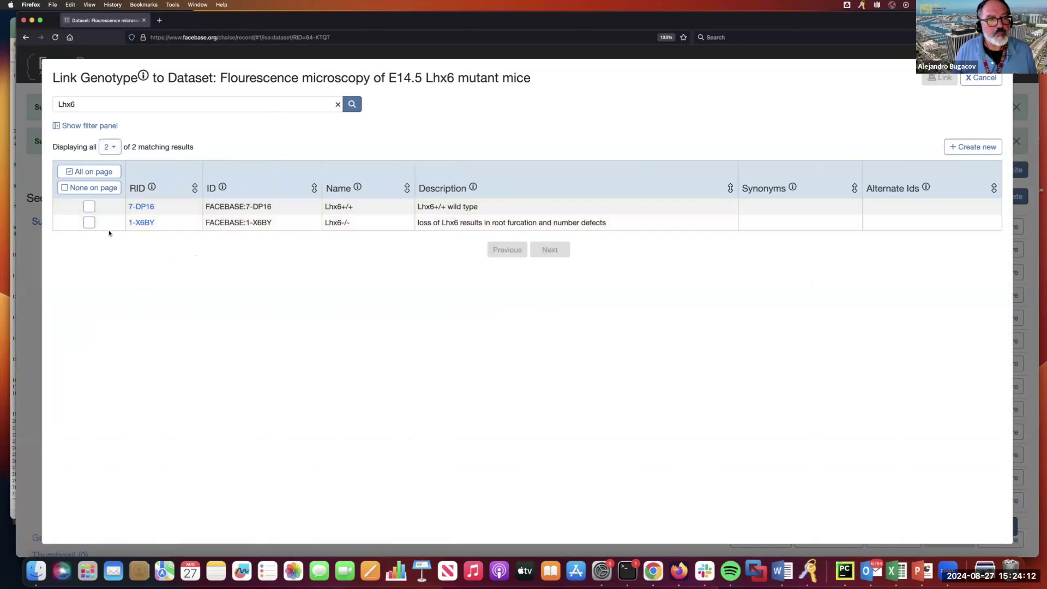
{"action": "left_click", "coordinate": [89, 222]}
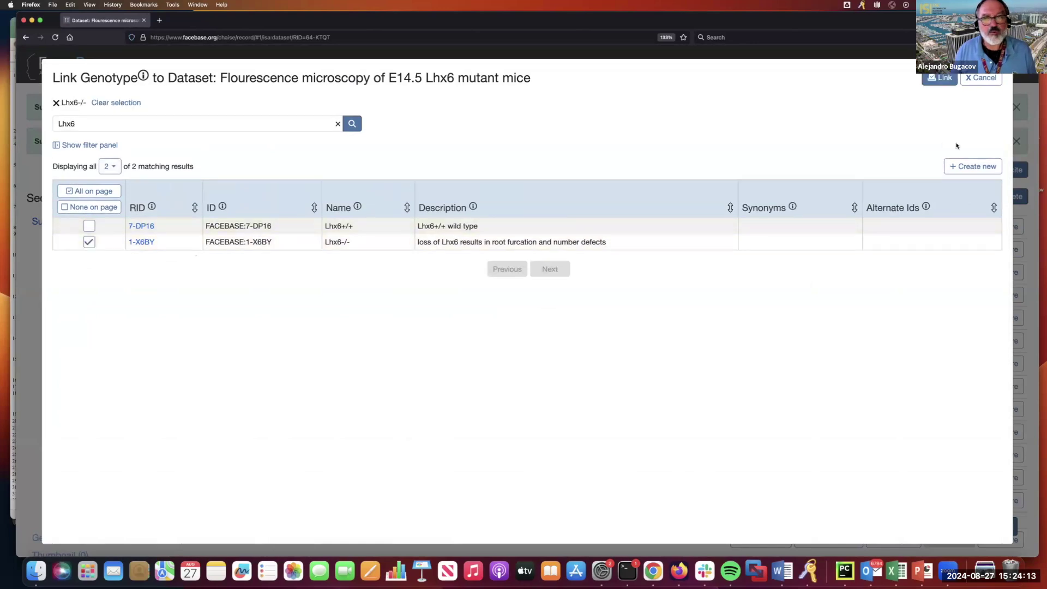
{"action": "left_click", "coordinate": [939, 82]}
Dismiss the three Success banners and review the updated dataset record.
{"action": "left_click", "coordinate": [1016, 173]}
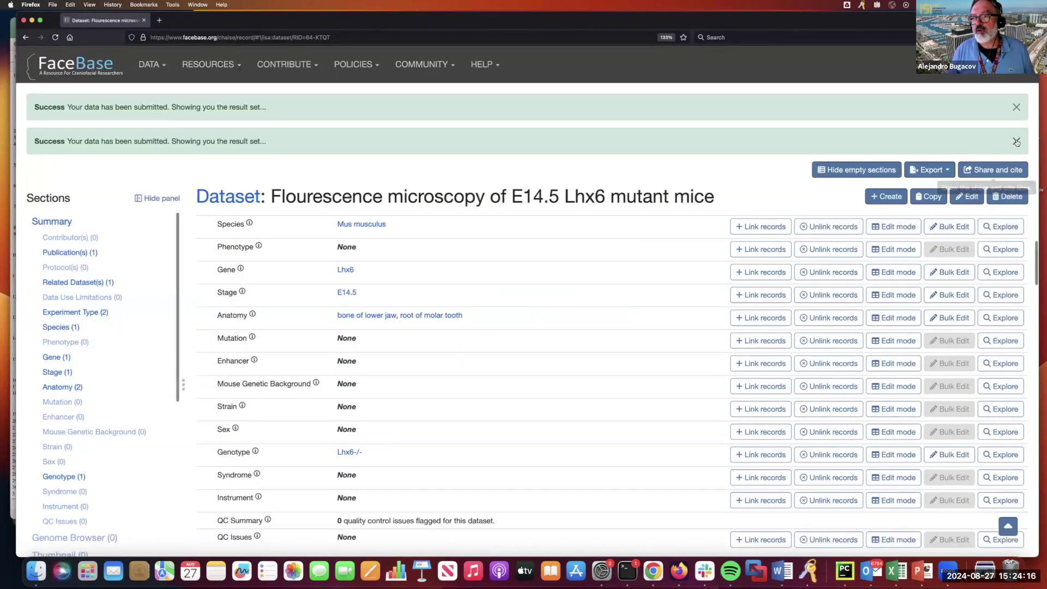
{"action": "left_click", "coordinate": [1016, 142]}
{"action": "left_click", "coordinate": [1017, 107]}
{"action": "scroll", "coordinate": [525, 322], "scroll_direction": "down", "scroll_amount": 1}
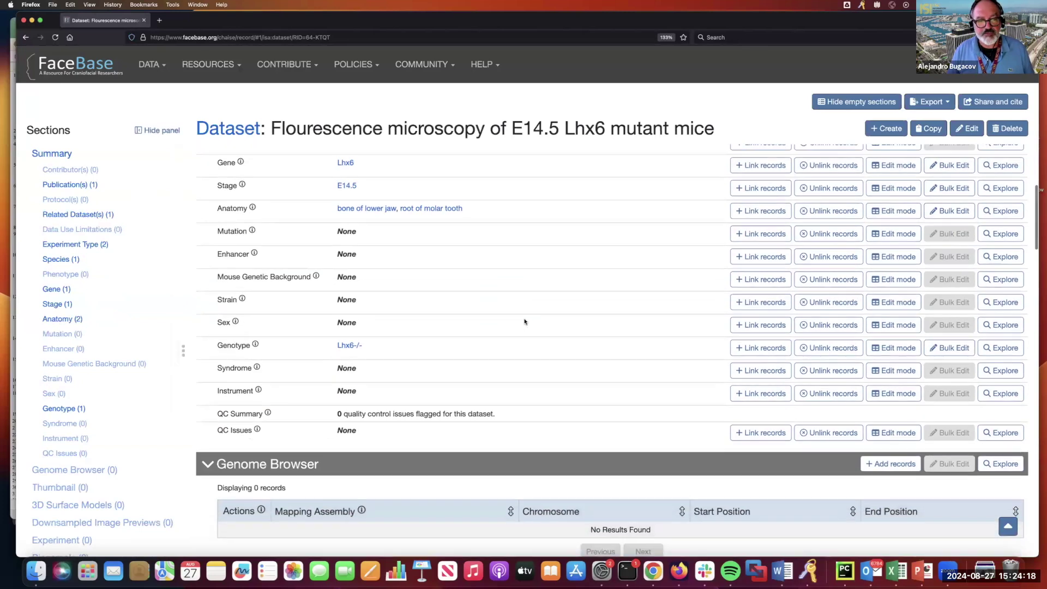
{"action": "scroll", "coordinate": [525, 322], "scroll_direction": "down", "scroll_amount": 1}
{"action": "scroll", "coordinate": [404, 351], "scroll_direction": "up", "scroll_amount": 2}
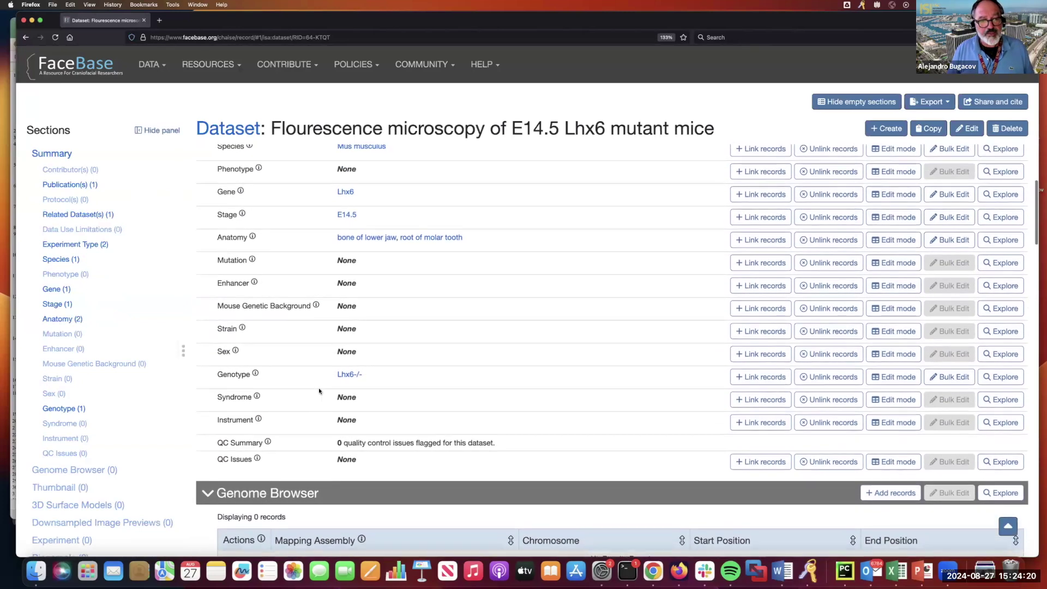
{"action": "scroll", "coordinate": [325, 382], "scroll_direction": "up", "scroll_amount": 1}
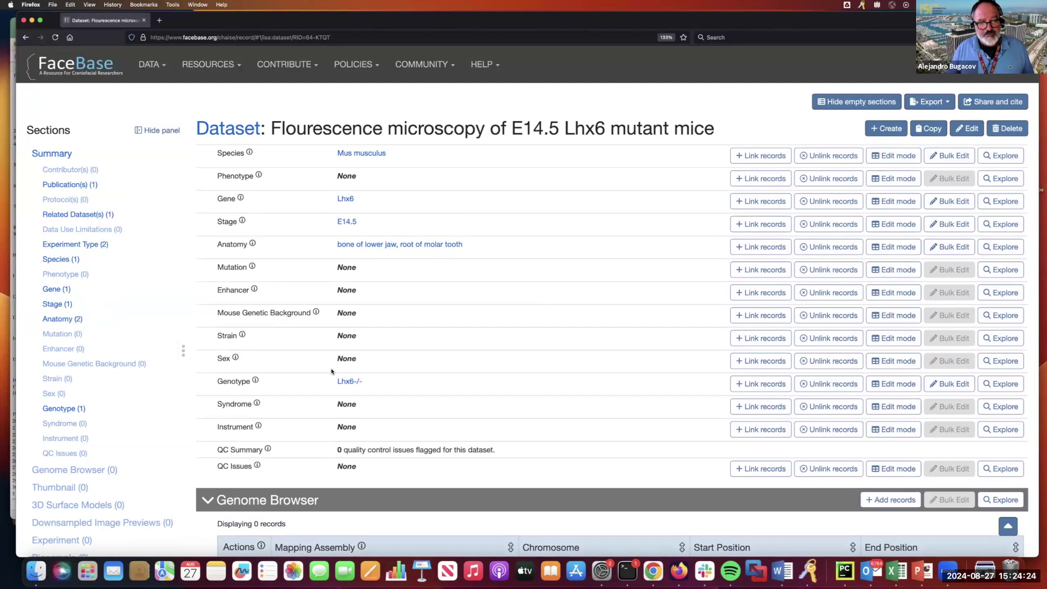
{"action": "scroll", "coordinate": [331, 371], "scroll_direction": "down", "scroll_amount": 3}
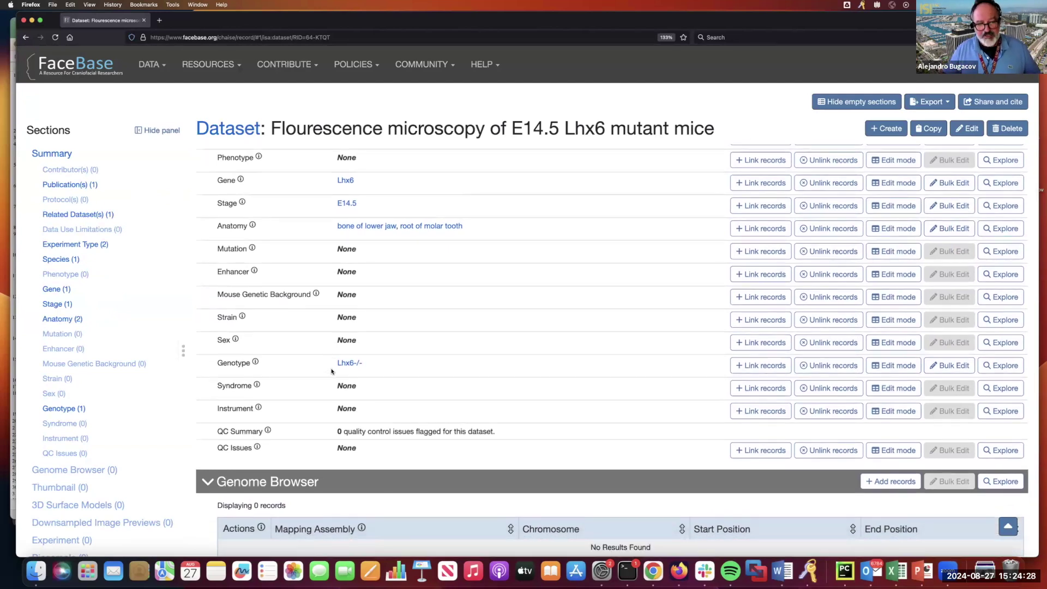
Collapse the empty Genome Browser section and add a new Supplementary Files record.
{"action": "left_click", "coordinate": [207, 482]}
{"action": "scroll", "coordinate": [331, 415], "scroll_direction": "down", "scroll_amount": 6}
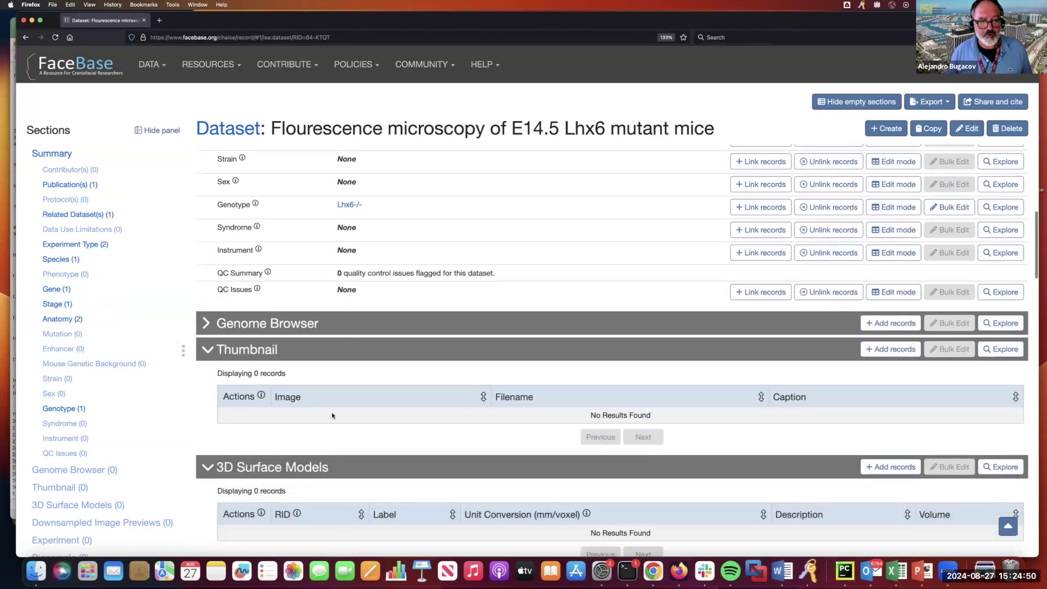
{"action": "scroll", "coordinate": [331, 415], "scroll_direction": "down", "scroll_amount": 6}
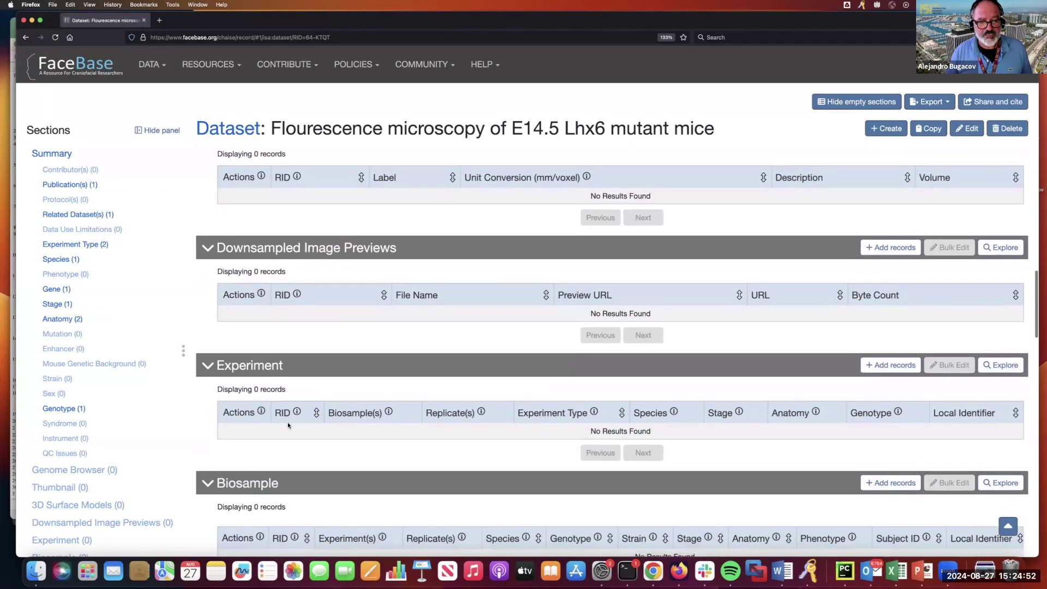
{"action": "scroll", "coordinate": [286, 423], "scroll_direction": "down", "scroll_amount": 7}
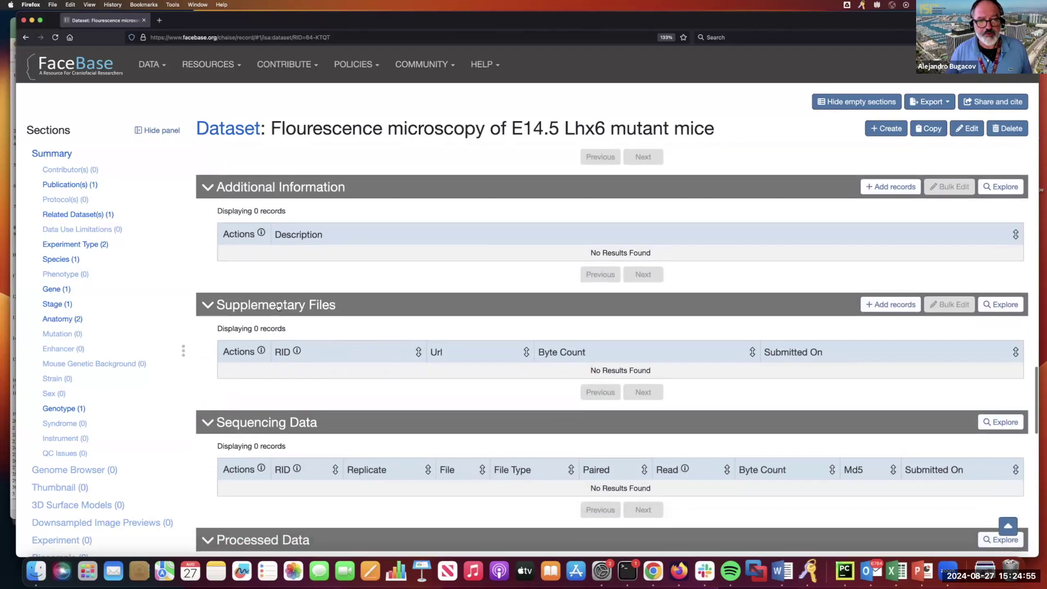
{"action": "left_click", "coordinate": [885, 305]}
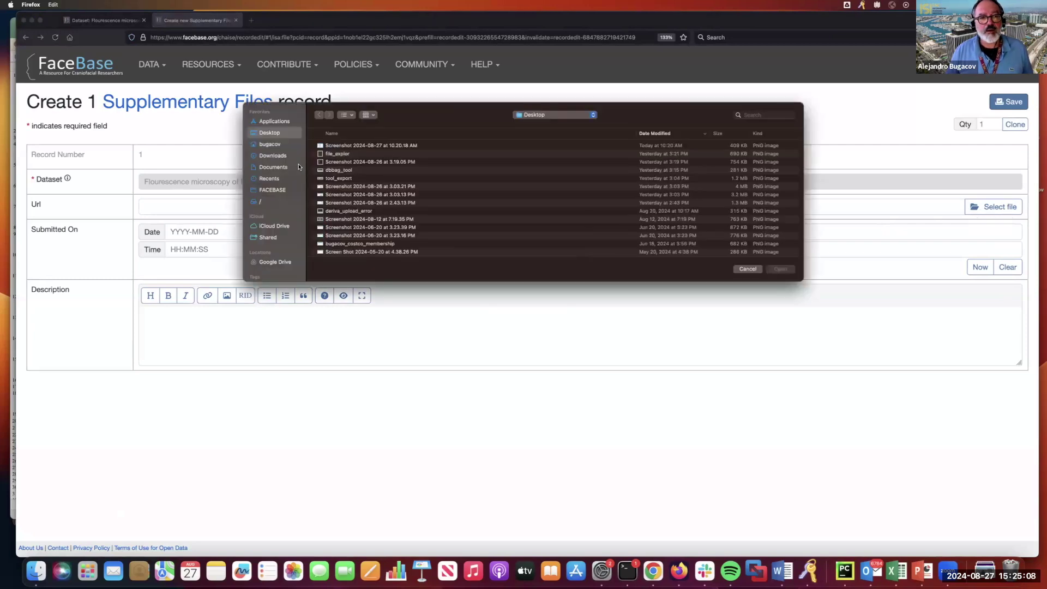
Attach RID-FaceBase-supplementary-data.zip from FACEBASE > browser-upload-files, set submission time to Now, and save.
{"action": "left_click", "coordinate": [267, 190]}
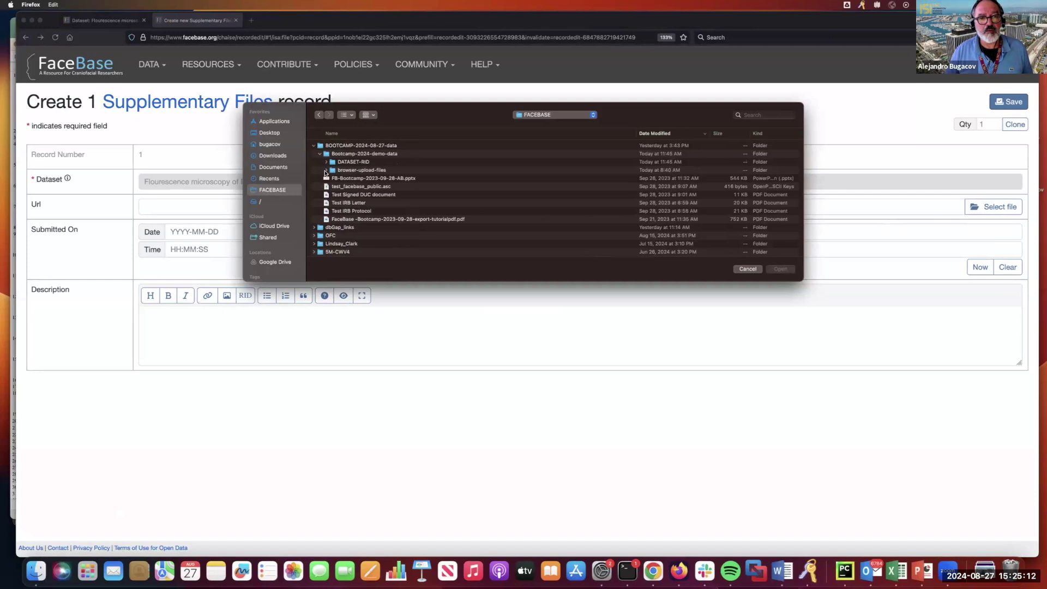
{"action": "left_click", "coordinate": [326, 170]}
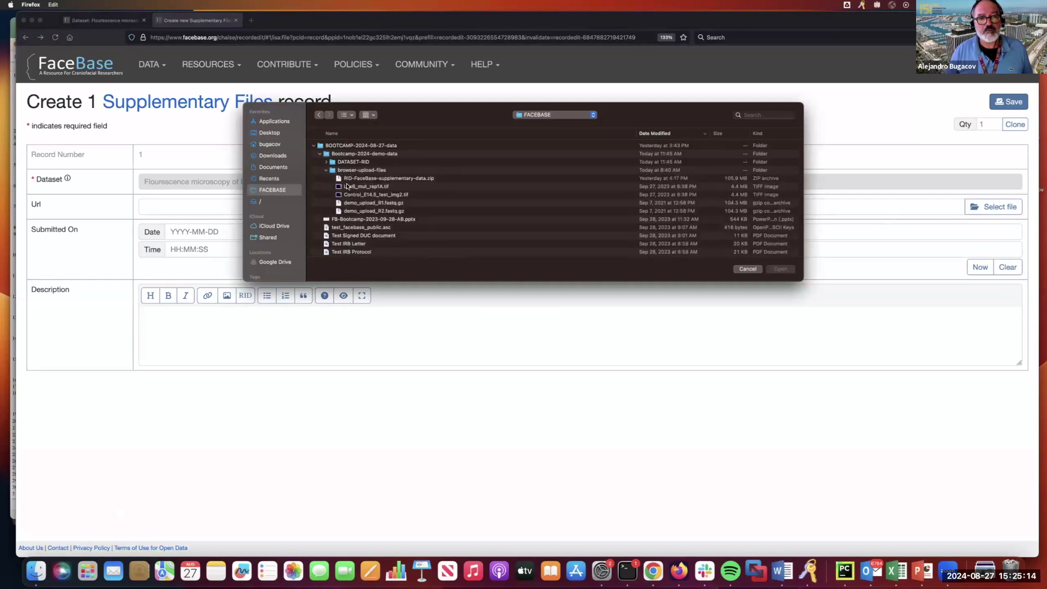
{"action": "left_click", "coordinate": [364, 180]}
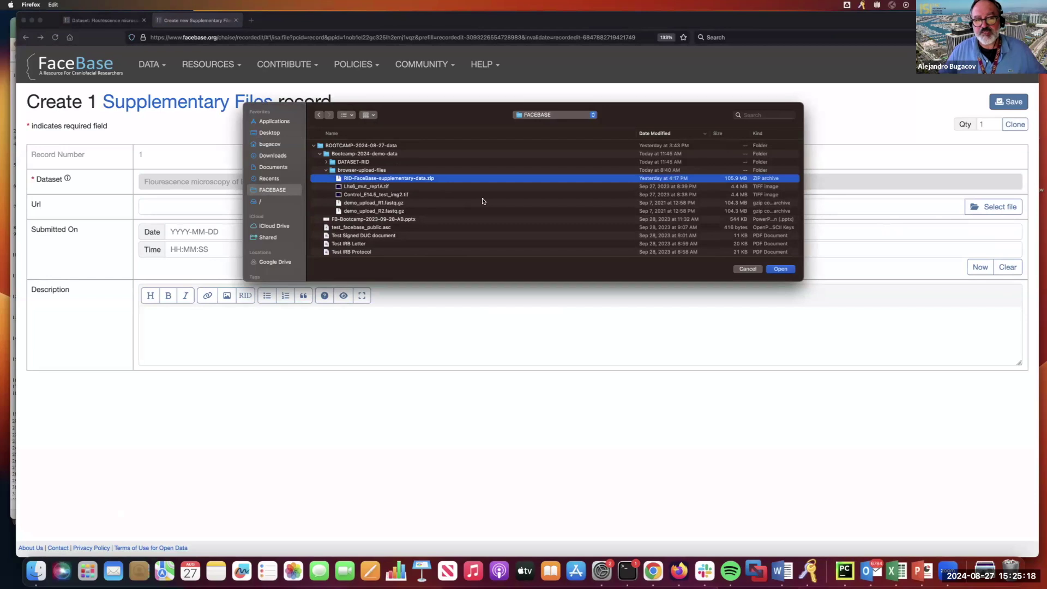
{"action": "left_click", "coordinate": [781, 269]}
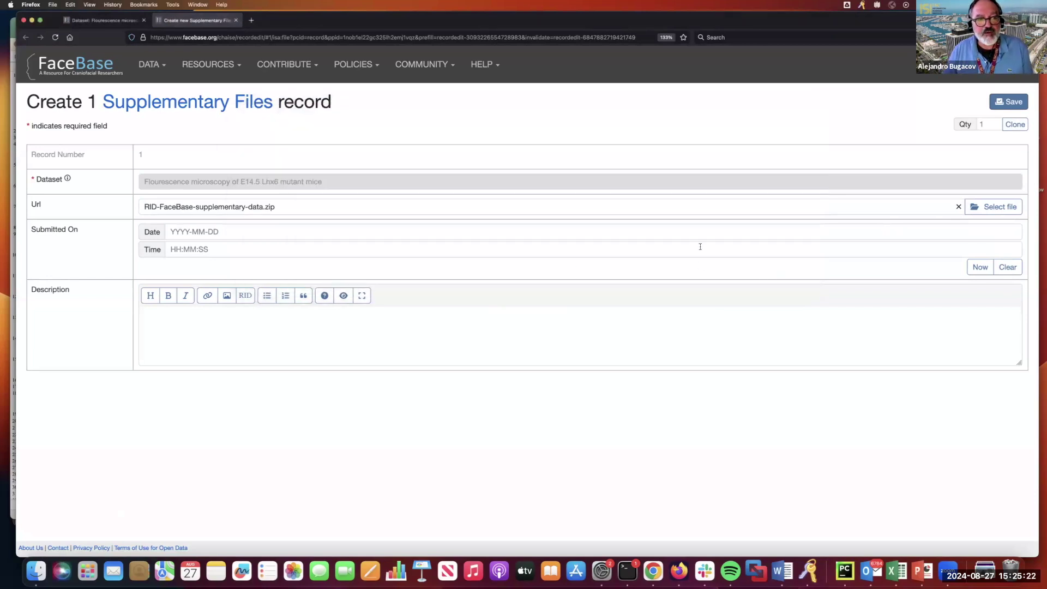
{"action": "left_click", "coordinate": [980, 269]}
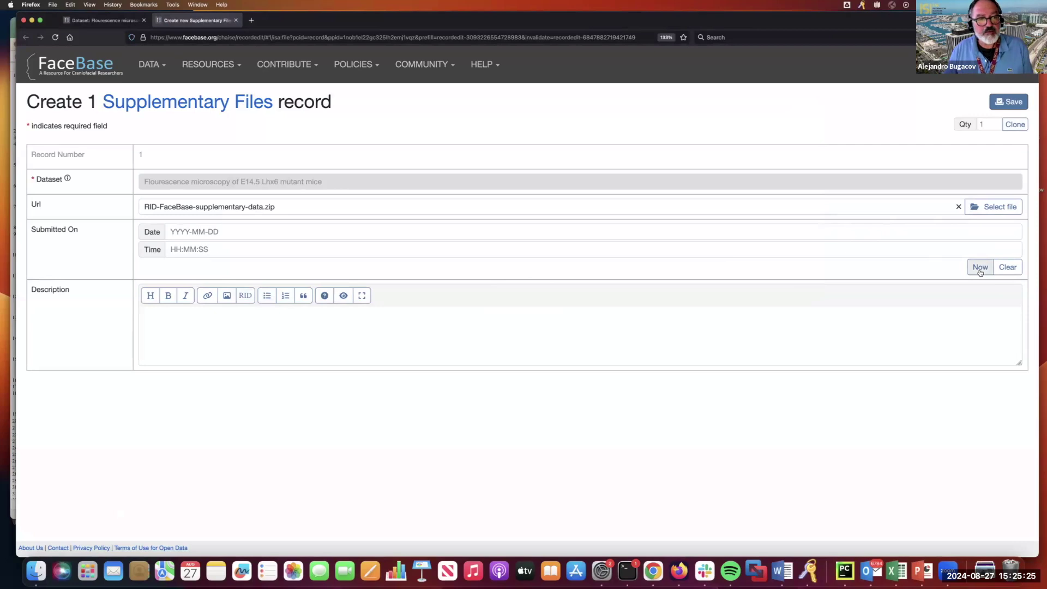
{"action": "left_click", "coordinate": [1012, 102]}
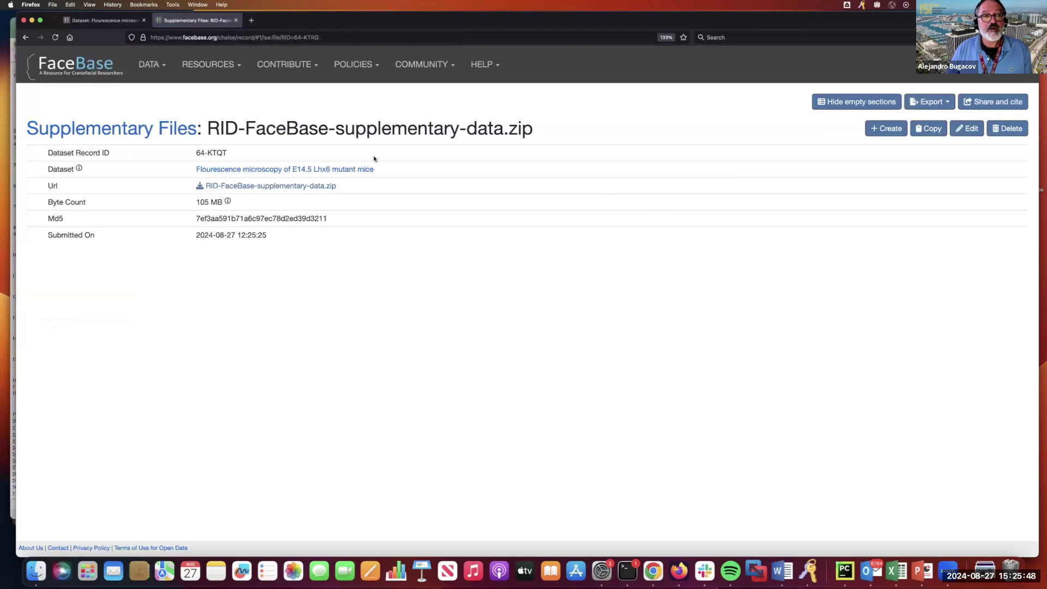
Return to the Dataset browser tab and scroll to the top of the Lhx6 record.
{"action": "left_click", "coordinate": [112, 25]}
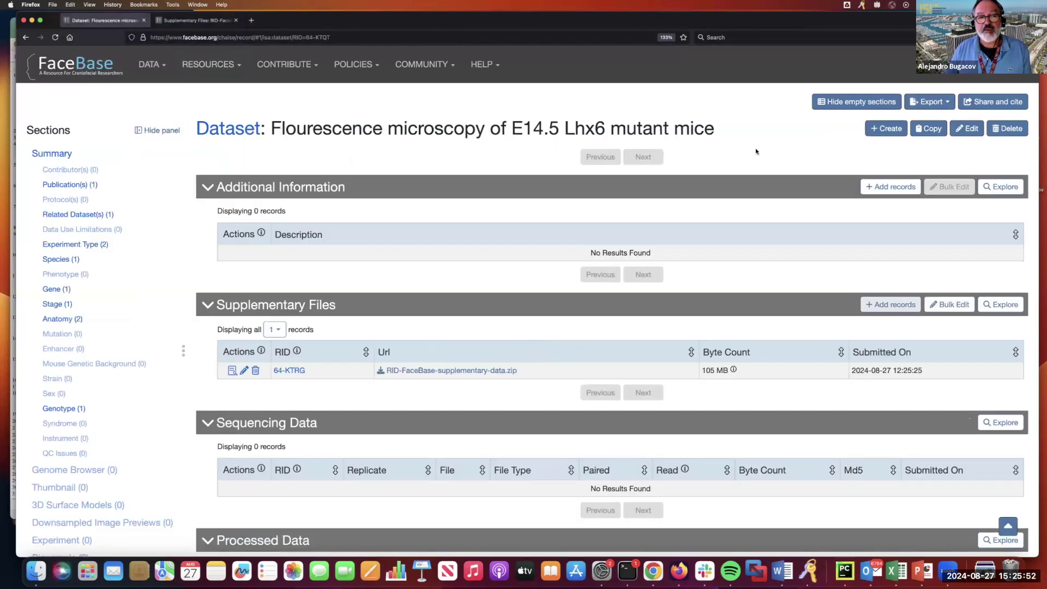
{"action": "scroll", "coordinate": [756, 151], "scroll_direction": "up", "scroll_amount": 20}
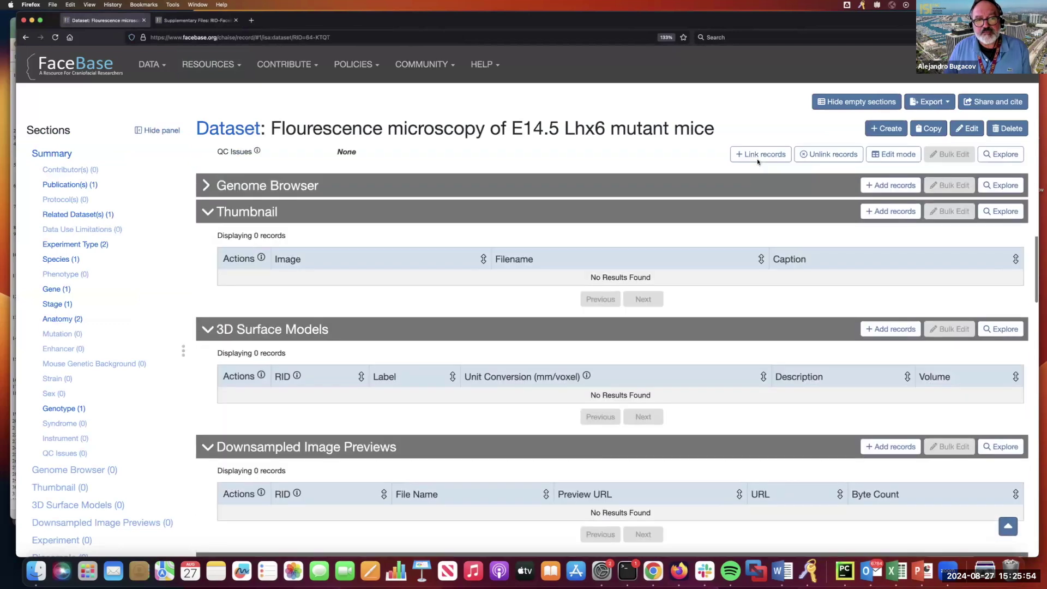
{"action": "scroll", "coordinate": [757, 162], "scroll_direction": "up", "scroll_amount": 15}
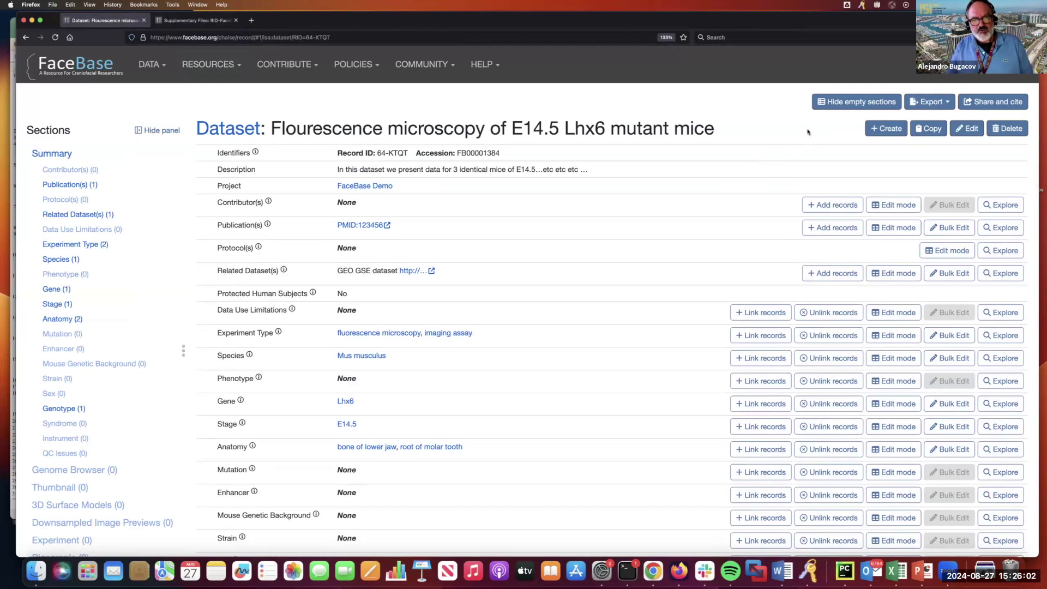
Preview the record with empty sections hidden, then show them again.
{"action": "left_click", "coordinate": [846, 104]}
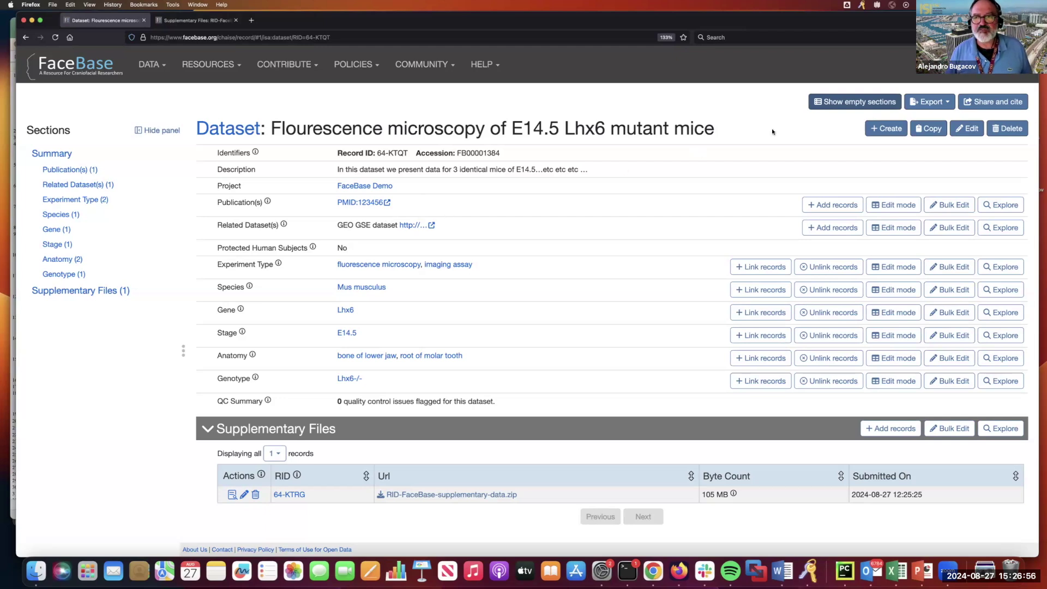
{"action": "left_click", "coordinate": [855, 102]}
{"action": "scroll", "coordinate": [685, 316], "scroll_direction": "down", "scroll_amount": 5}
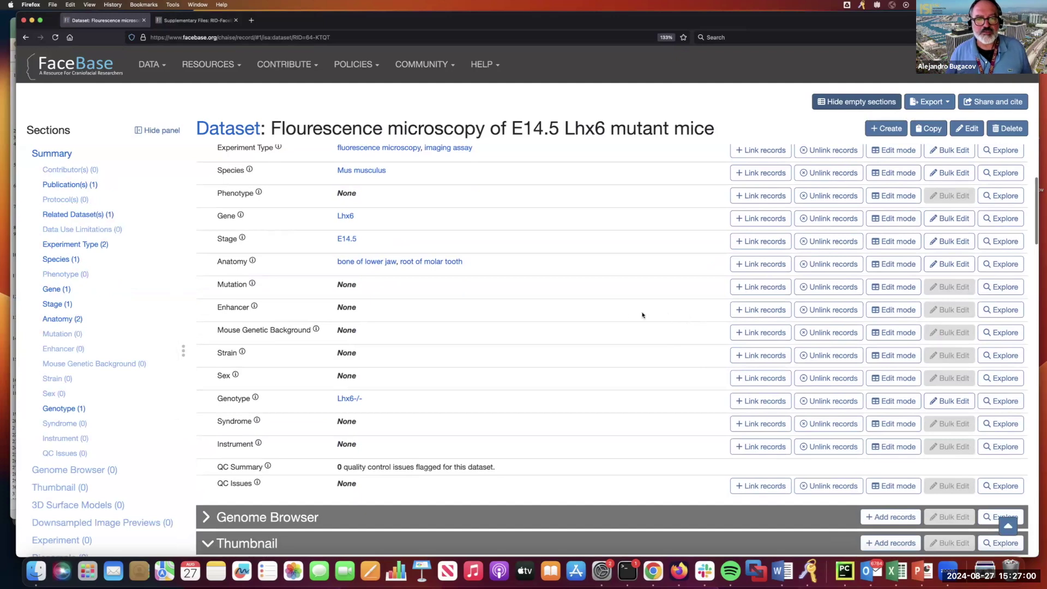
{"action": "scroll", "coordinate": [622, 314], "scroll_direction": "down", "scroll_amount": 4}
{"action": "scroll", "coordinate": [621, 314], "scroll_direction": "down", "scroll_amount": 4}
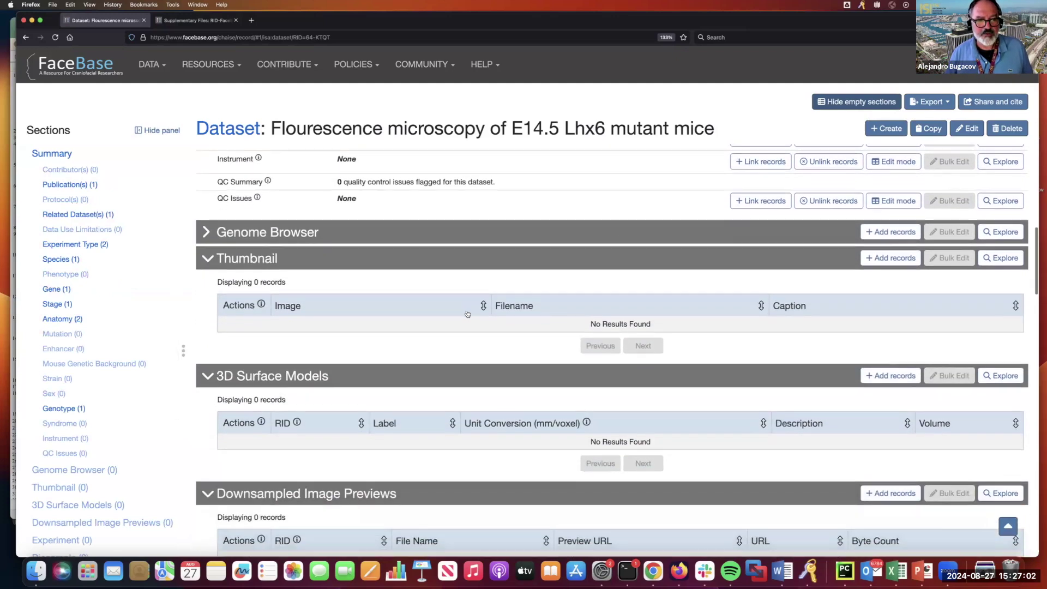
Collapse the empty Thumbnail, 3D Surface Models and Downsampled Image Previews sections.
{"action": "left_click", "coordinate": [207, 257]}
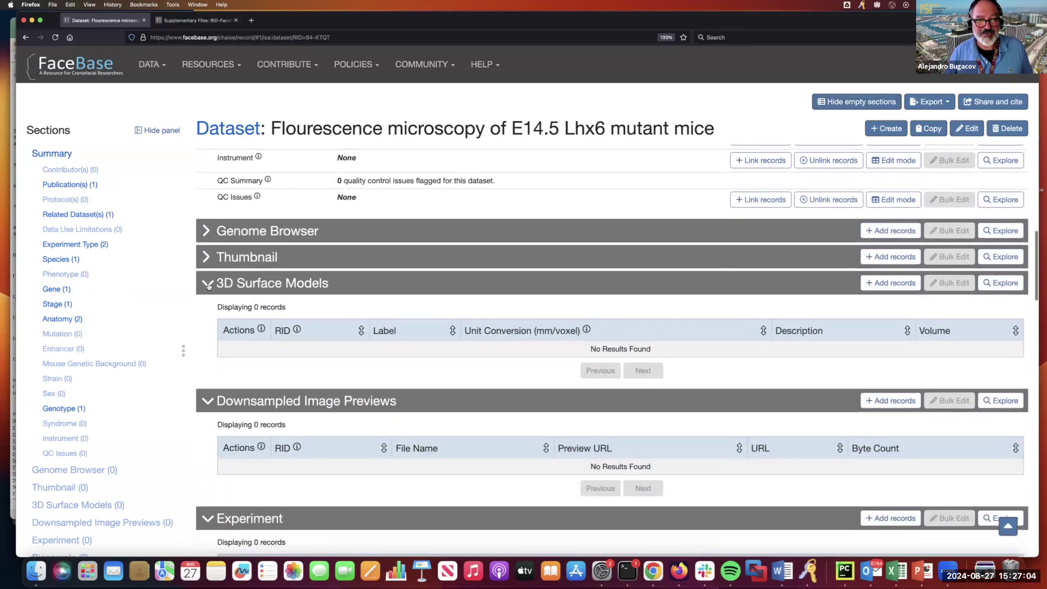
{"action": "left_click", "coordinate": [208, 283]}
{"action": "left_click", "coordinate": [207, 309]}
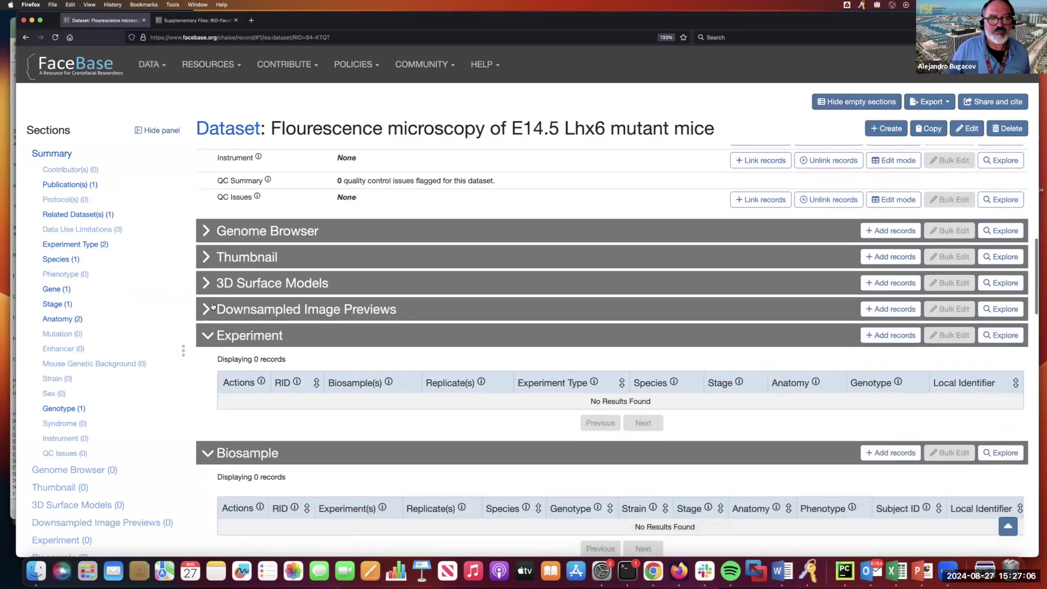
{"action": "scroll", "coordinate": [212, 336], "scroll_direction": "down", "scroll_amount": 3}
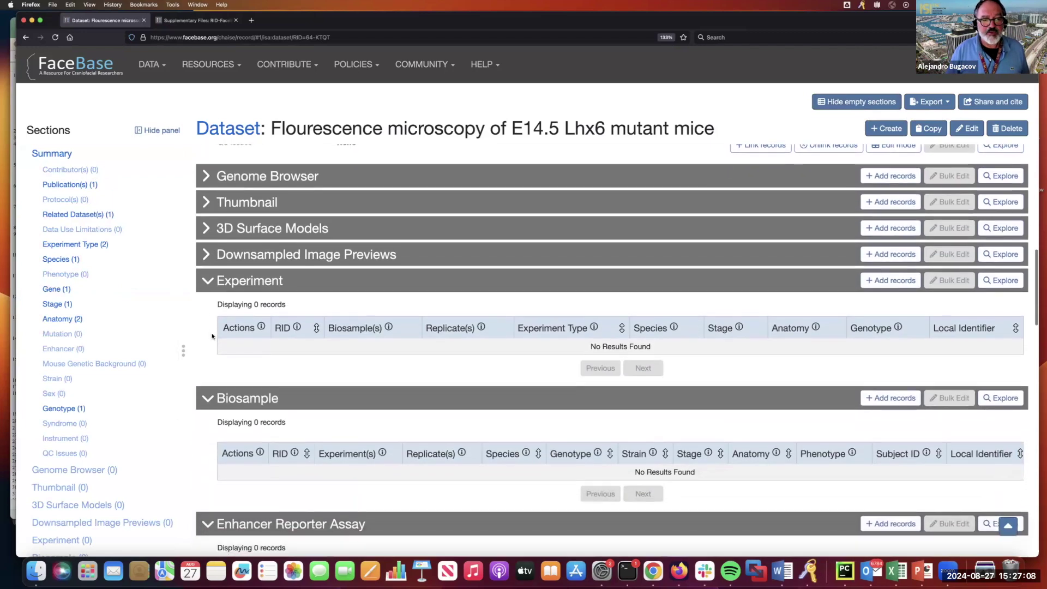